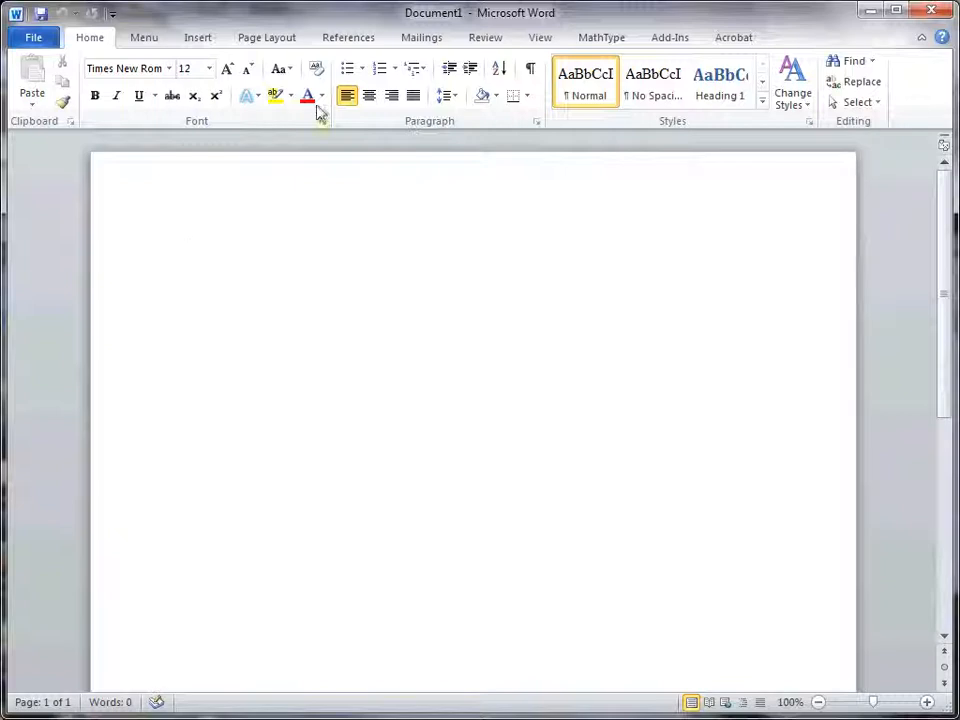
# Set the page margins to Narrow, 0.5" on all sides
pyautogui.click(272, 42)
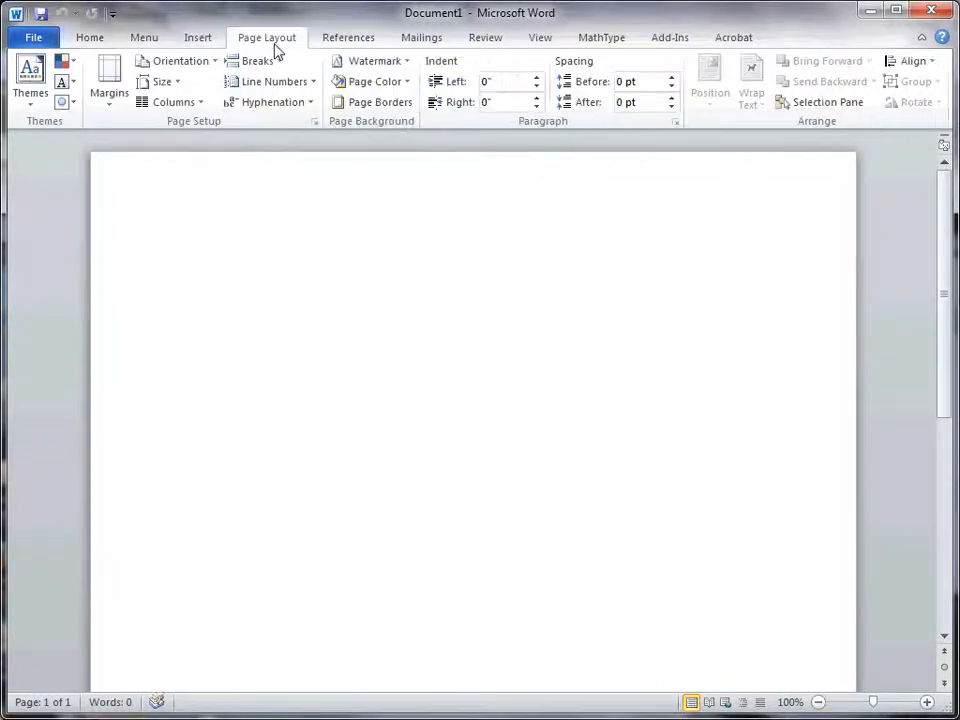
pyautogui.click(109, 108)
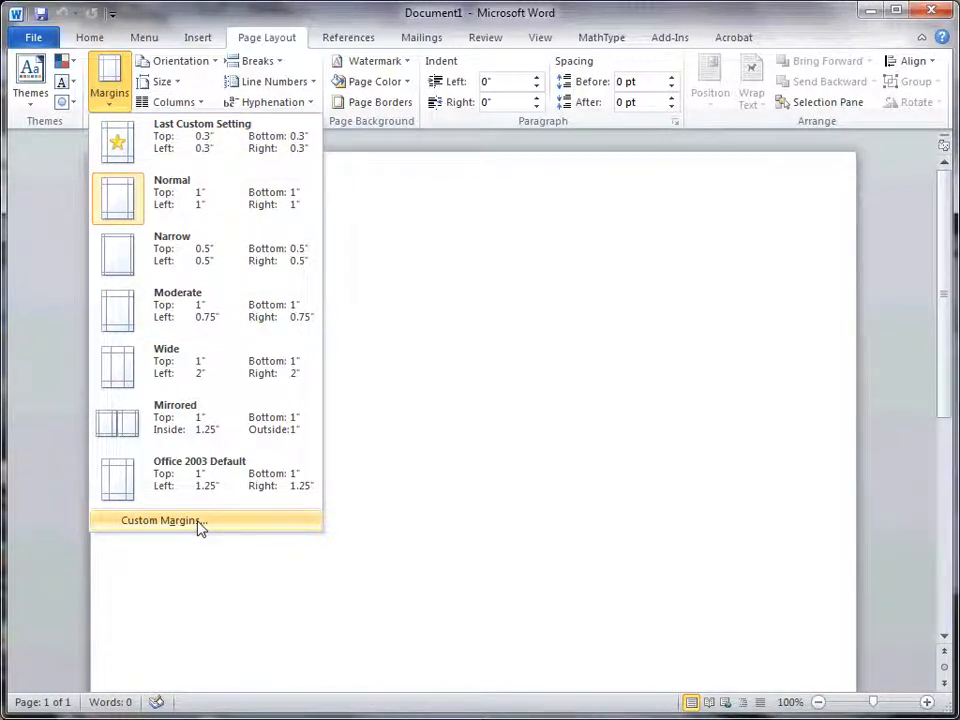
pyautogui.click(201, 262)
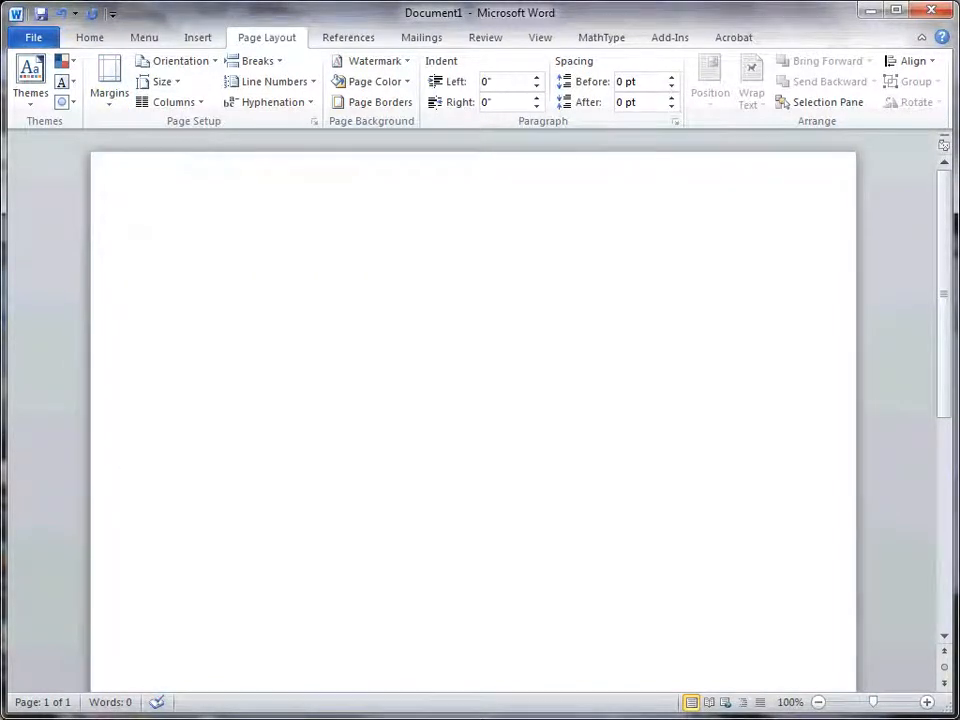
# Enter the title "City of Chicago" at the start of the document and centre it
pyautogui.click(91, 42)
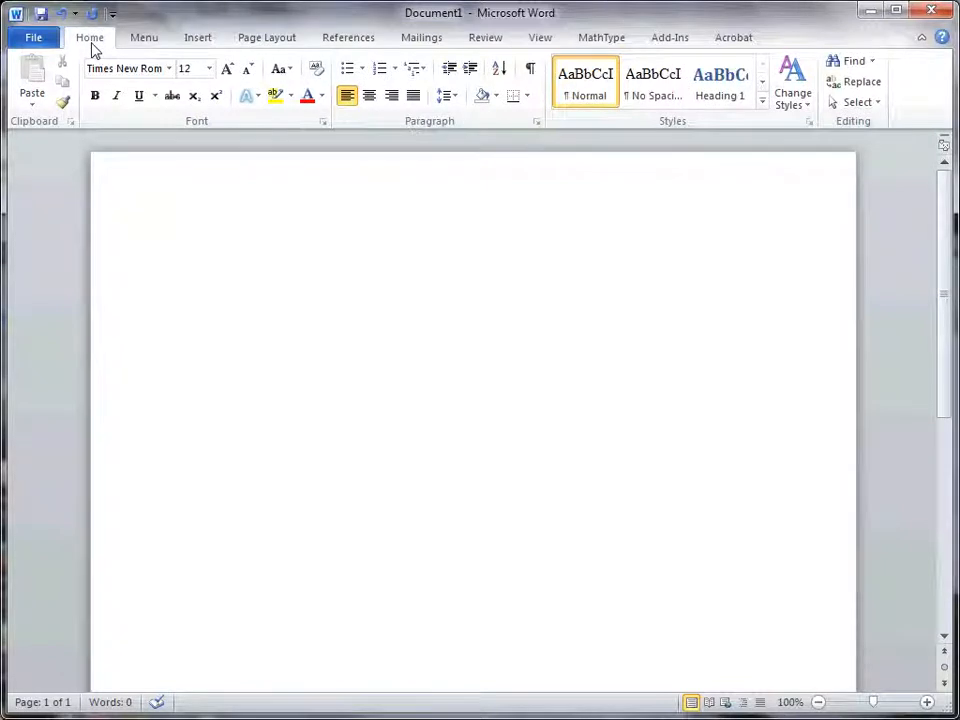
pyautogui.write('City of Chicago')
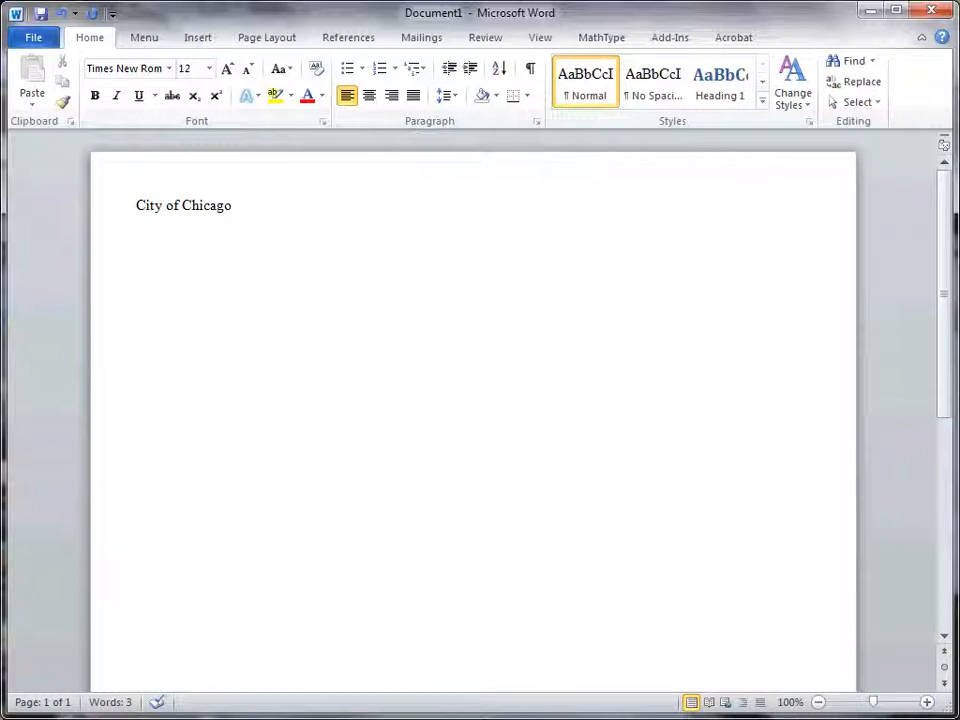
pyautogui.moveTo(255, 205); pyautogui.dragTo(133, 205)
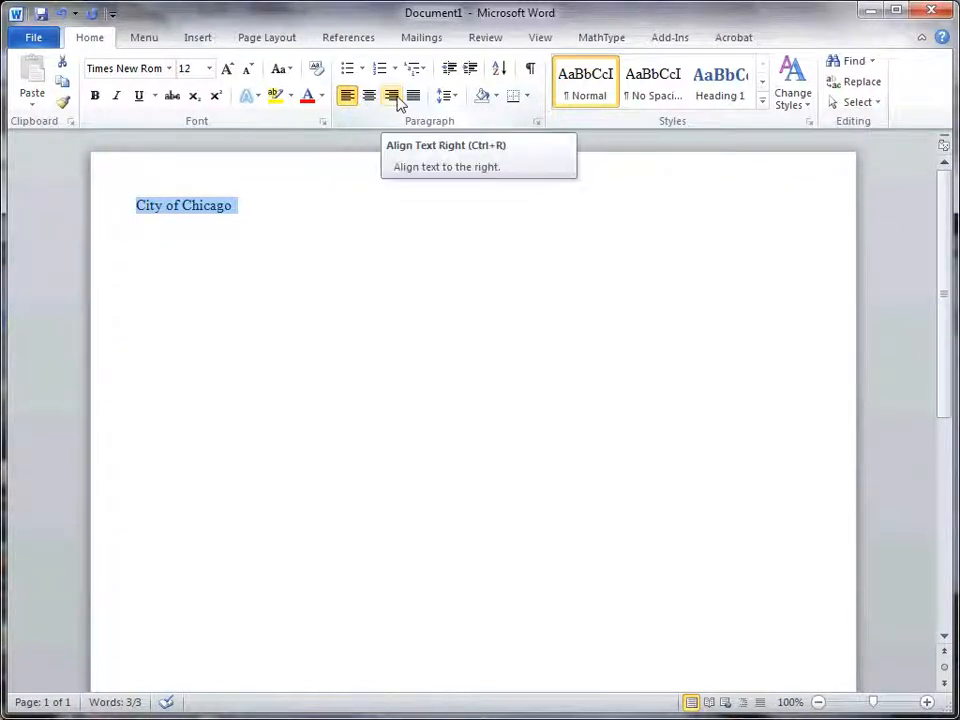
pyautogui.click(369, 104)
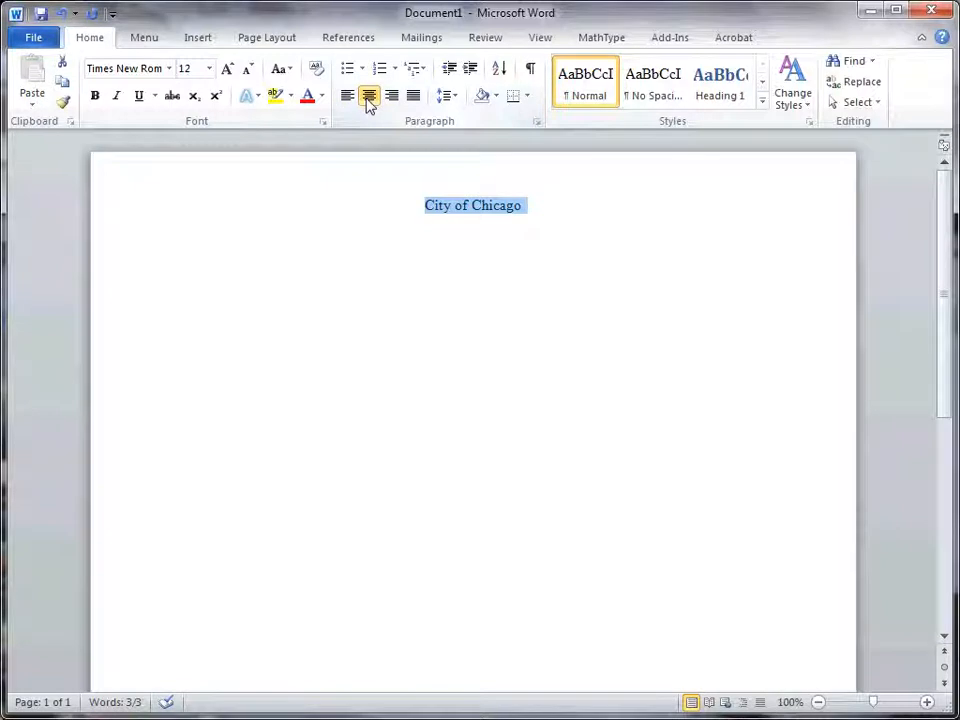
# Format the title with the Earwig Factory font at size 48
pyautogui.click(210, 70)
pyautogui.click(187, 312)
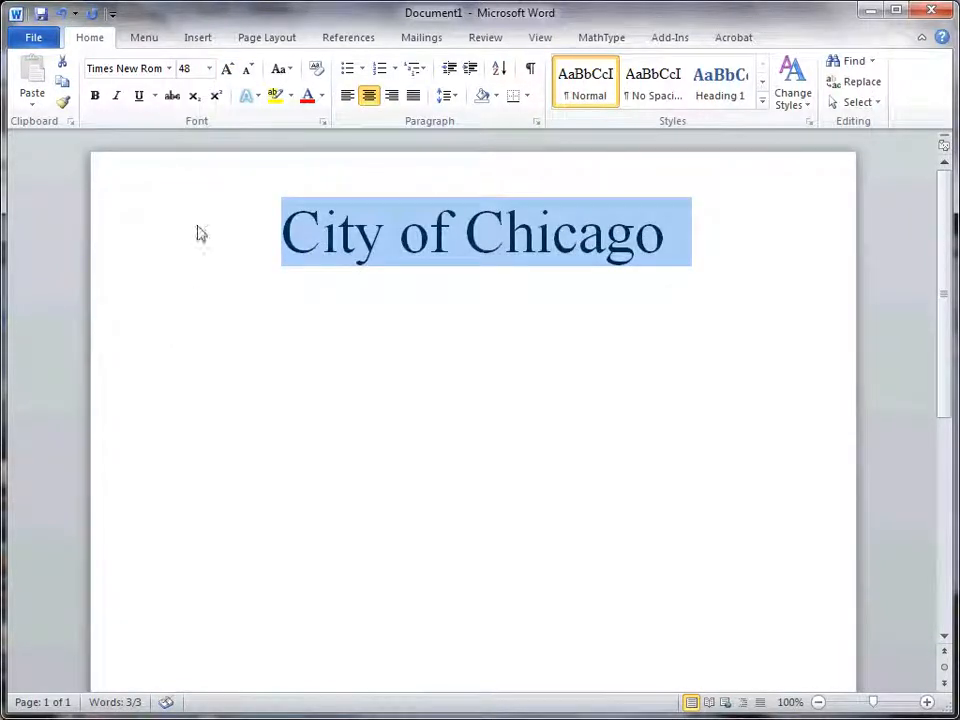
pyautogui.click(170, 68)
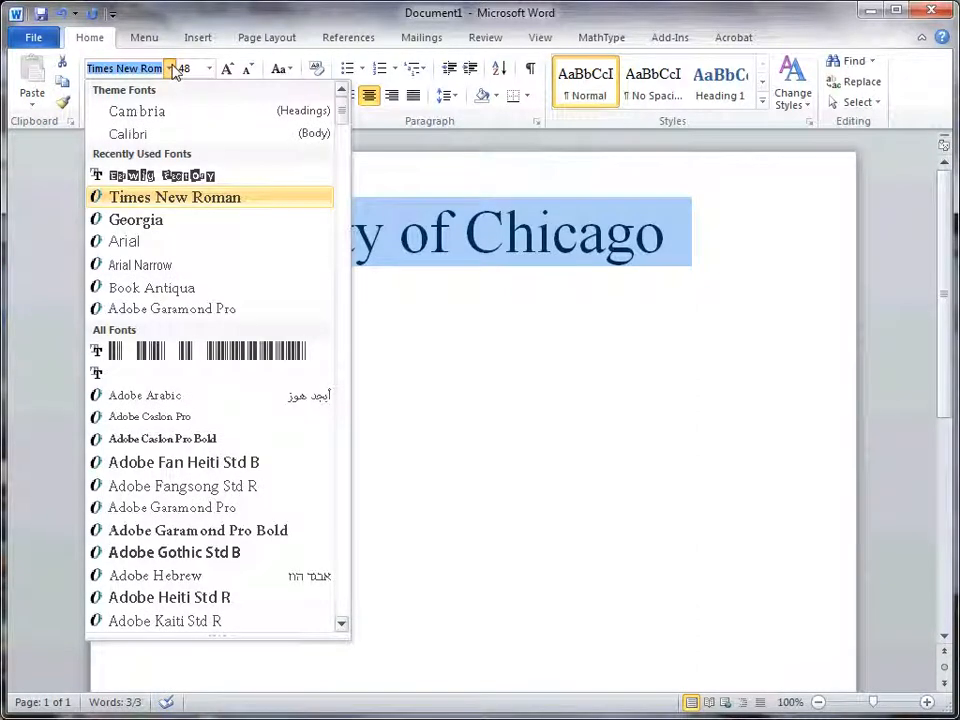
pyautogui.click(194, 185)
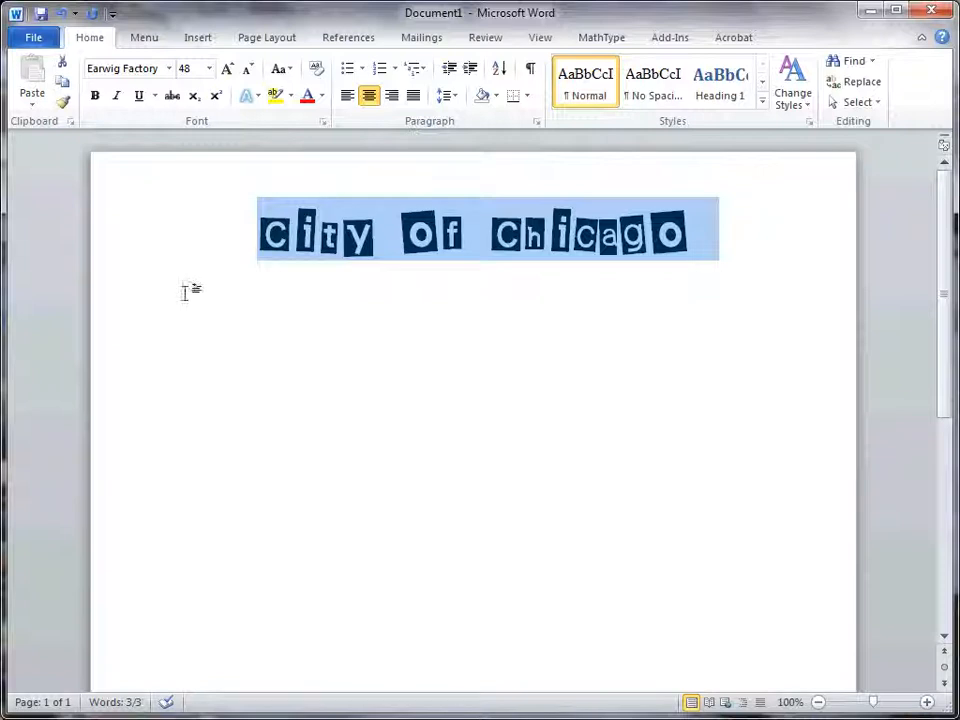
# Start a new left-aligned line below the title with the font set to Arial, size 12
pyautogui.click(741, 236)
pyautogui.press('Return')
pyautogui.click(169, 68)
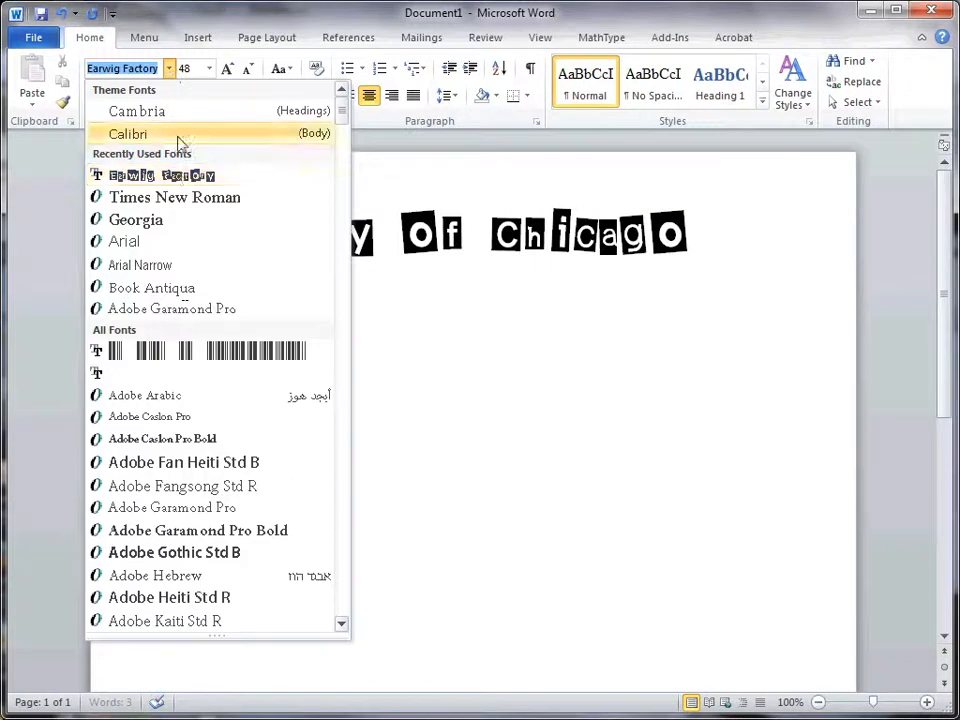
pyautogui.click(124, 241)
pyautogui.click(211, 68)
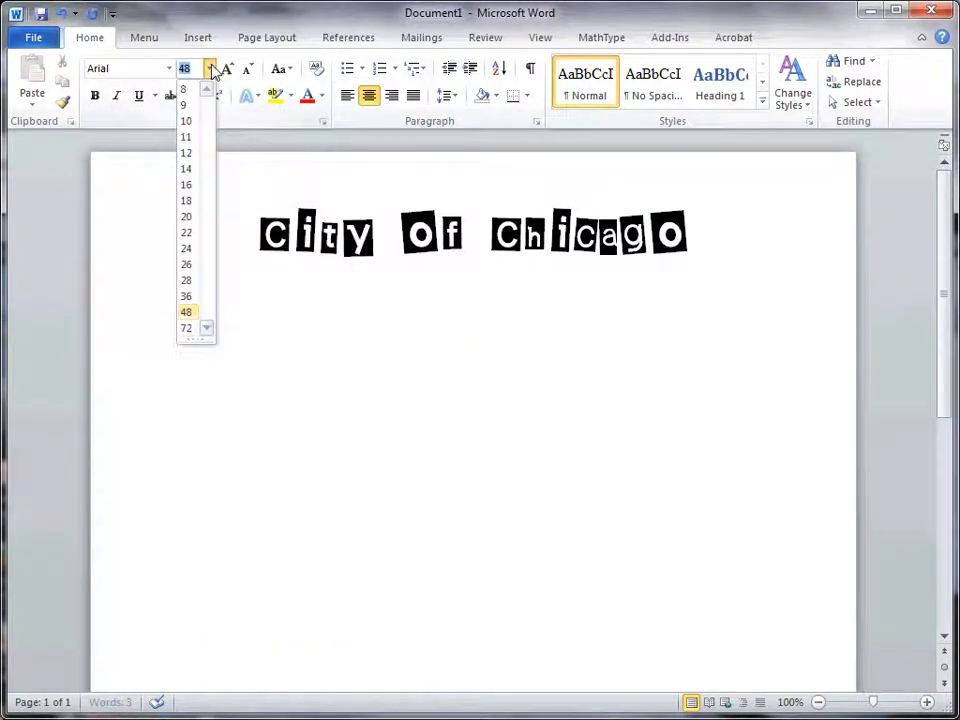
pyautogui.click(184, 152)
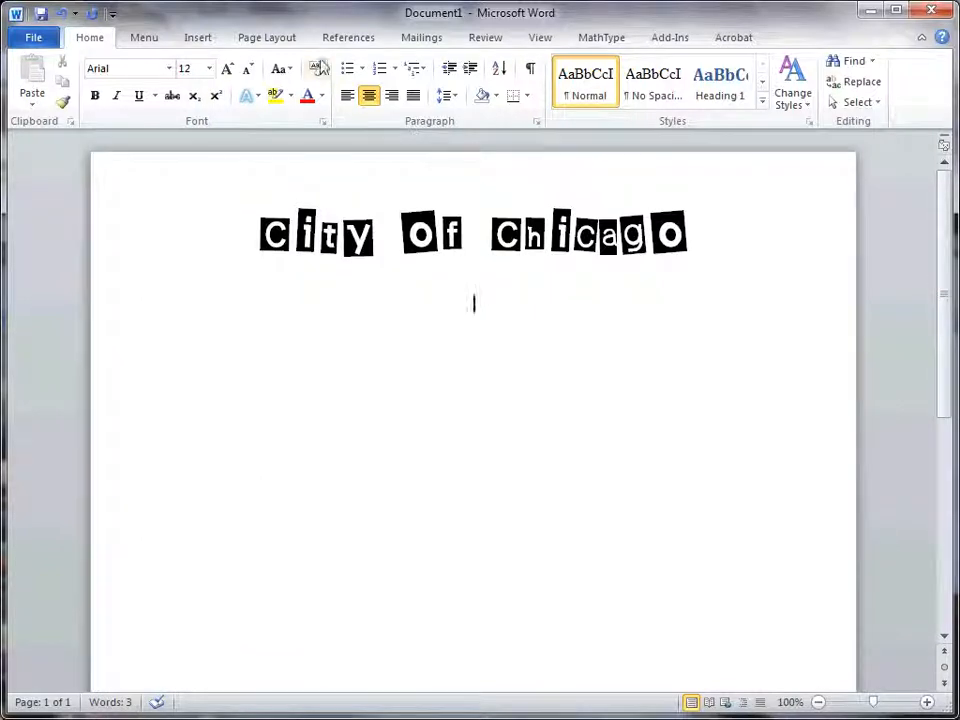
pyautogui.click(346, 99)
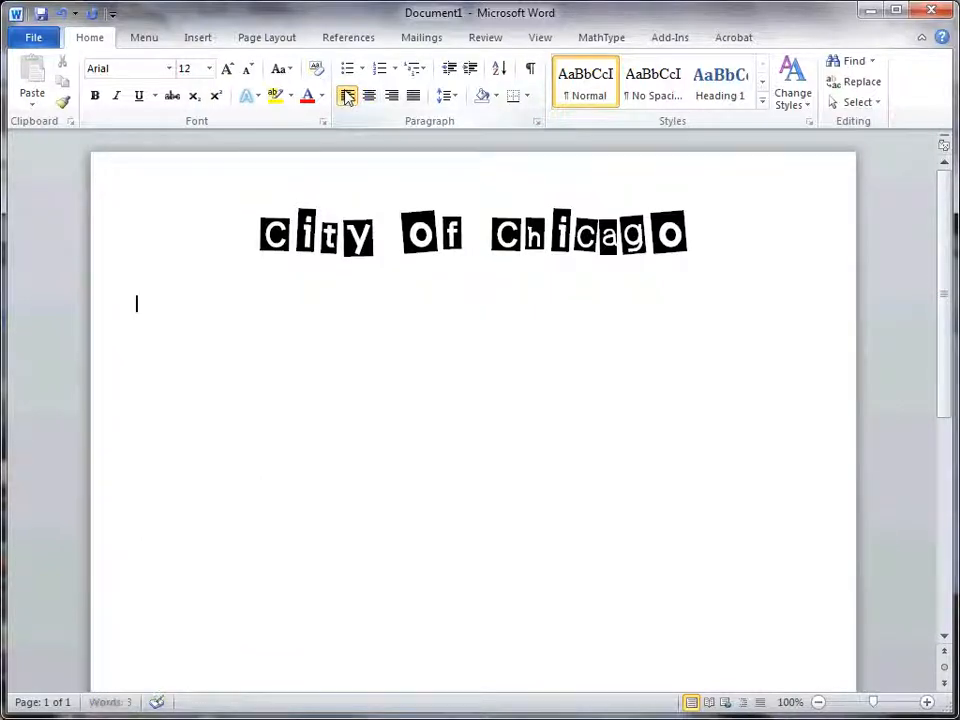
# Begin the paragraph with "The city of Chicago is next to Lake Michigan. It is the home of the Bears, Bulls, Cubs,"
pyautogui.write('The city')
pyautogui.write(' of Chicago is')
pyautogui.write(' next to L')
pyautogui.write('ake Michigan')
pyautogui.write('.  It is the hom')
pyautogui.write('e of the Bears')
pyautogui.write(', Bulls, Cubs,')
# Continue the paragraph with "Sox, and Blackhawks. In the summer it is very warm, and in the winter, it can get to be very"
pyautogui.write(' Sox, and')
pyautogui.write(' Blackb')
pyautogui.press('BackSpace')
pyautogui.write('hawks.  In the summer it is very warm, and in the winter, it can get to be very ')
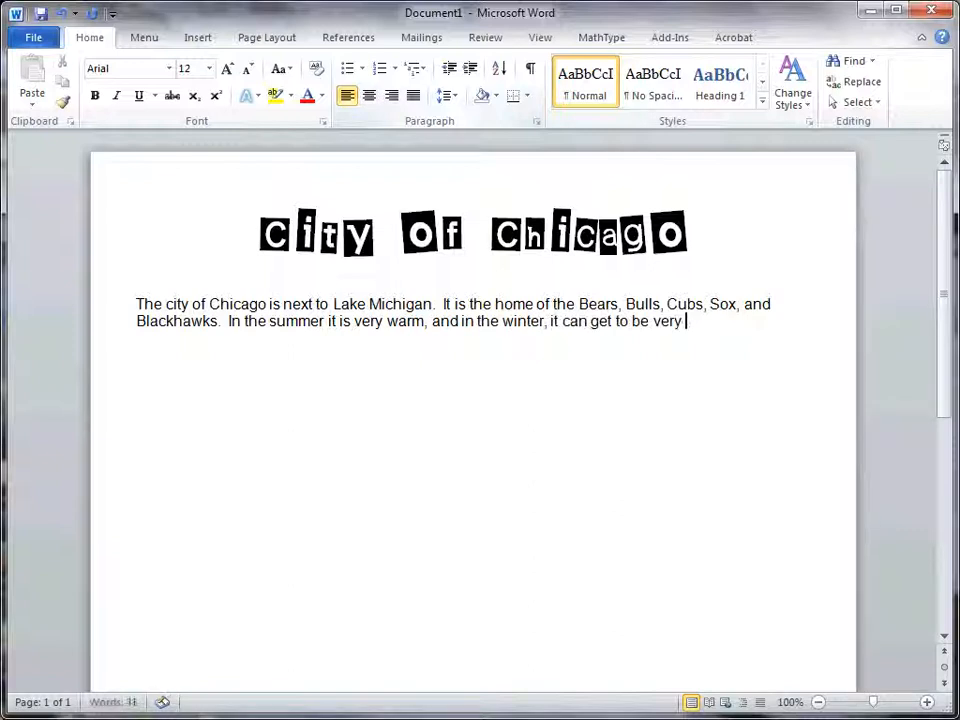
# Finish the paragraph with "cold. We are getting into the warmer part of the year."
pyautogui.write('cold .  We are getting into the warmer part of the year.')
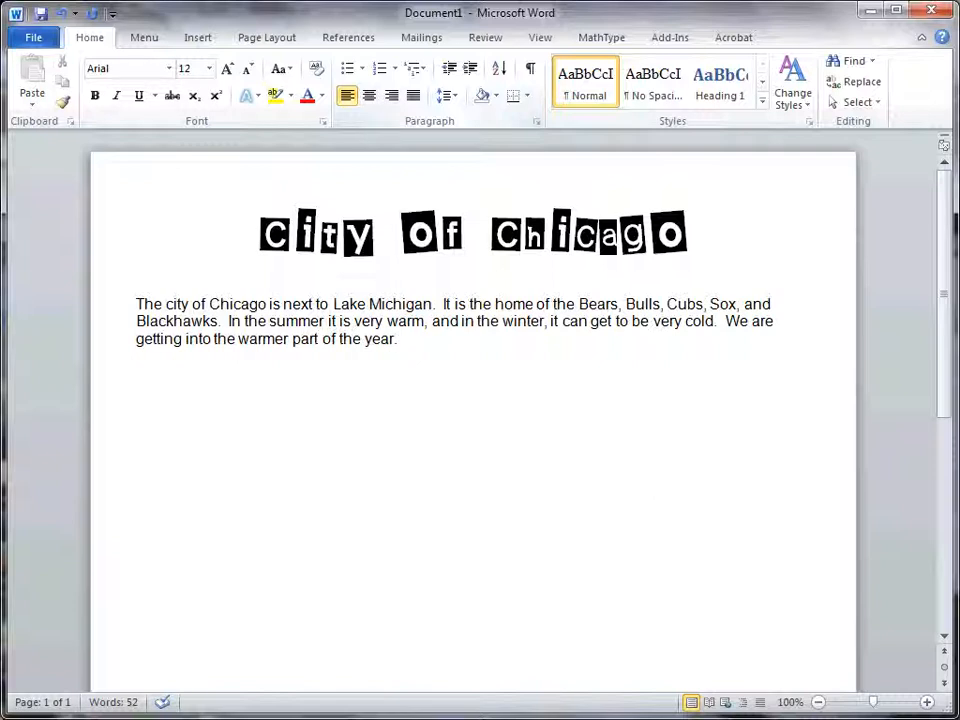
# Set the body paragraph's line spacing to 2.0 and start a new line below it
pyautogui.moveTo(399, 340); pyautogui.dragTo(137, 304)
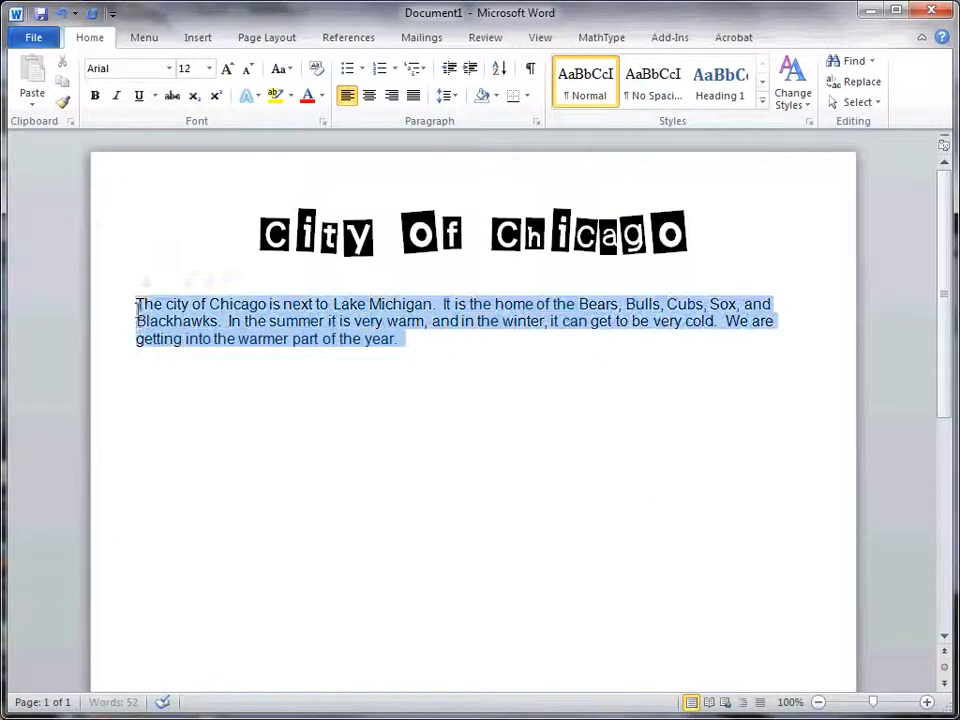
pyautogui.click(455, 96)
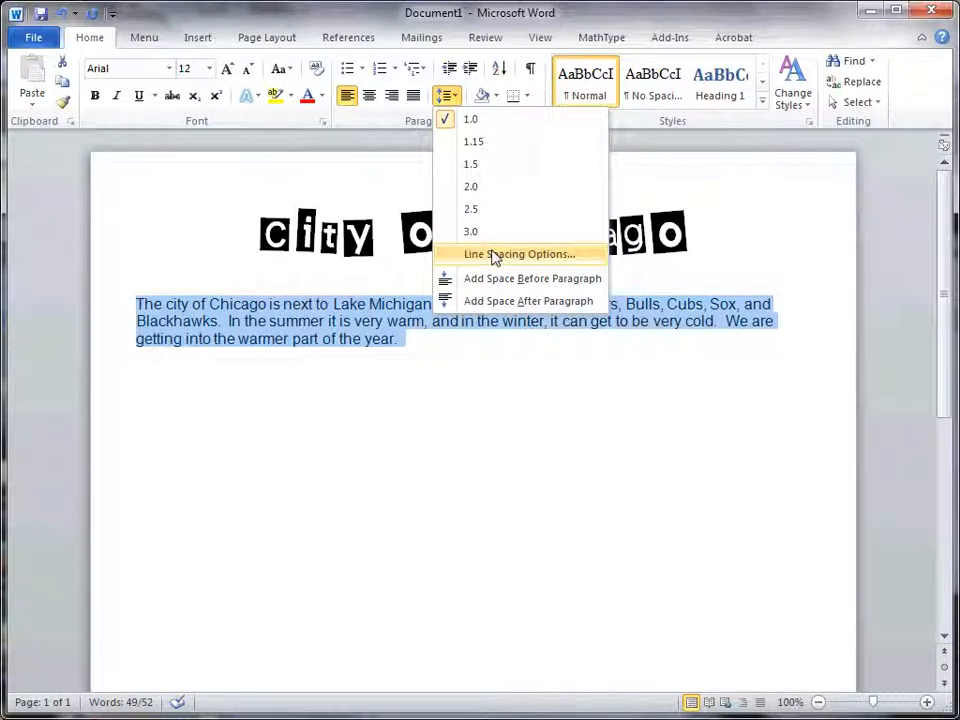
pyautogui.click(488, 188)
pyautogui.click(491, 420)
pyautogui.press('Return')
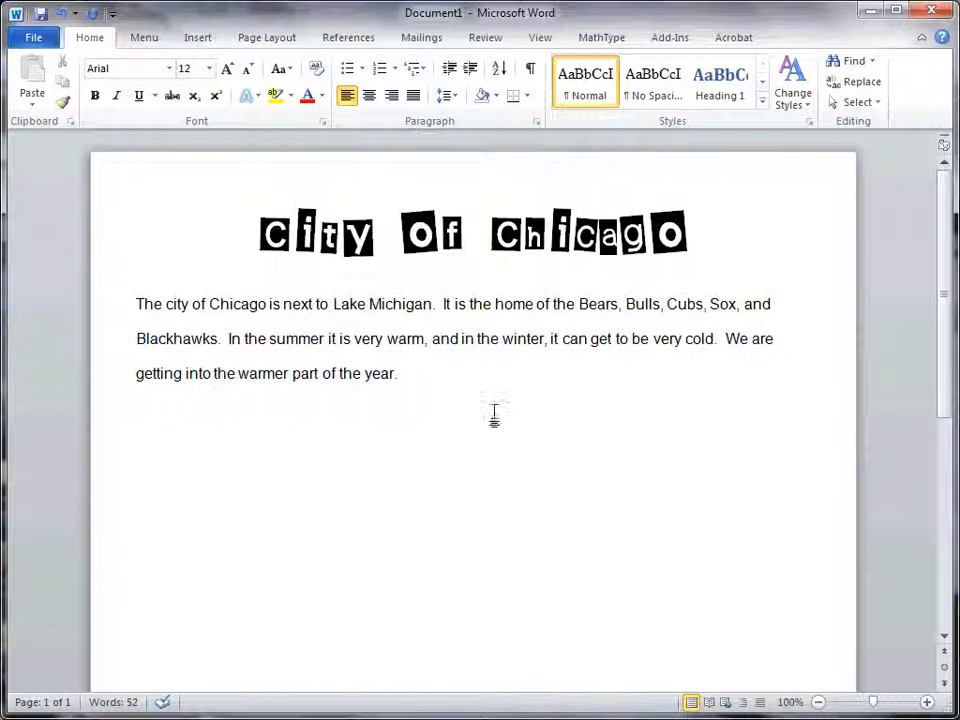
# Add a red Box page border, 4 ½ pt wide, to the whole document
pyautogui.click(284, 43)
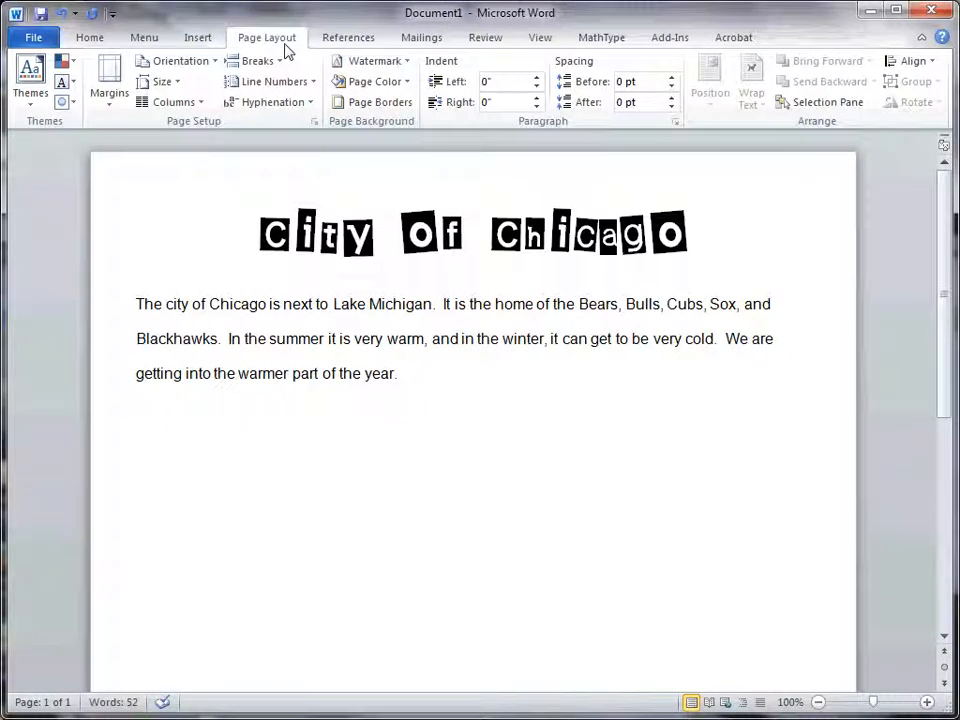
pyautogui.click(380, 104)
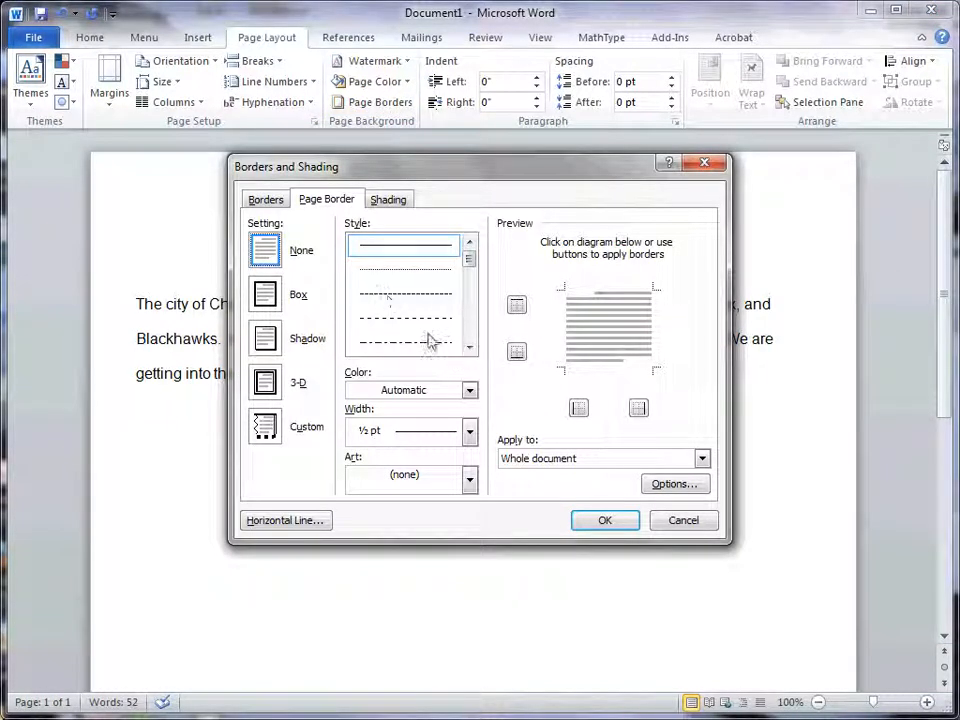
pyautogui.click(270, 296)
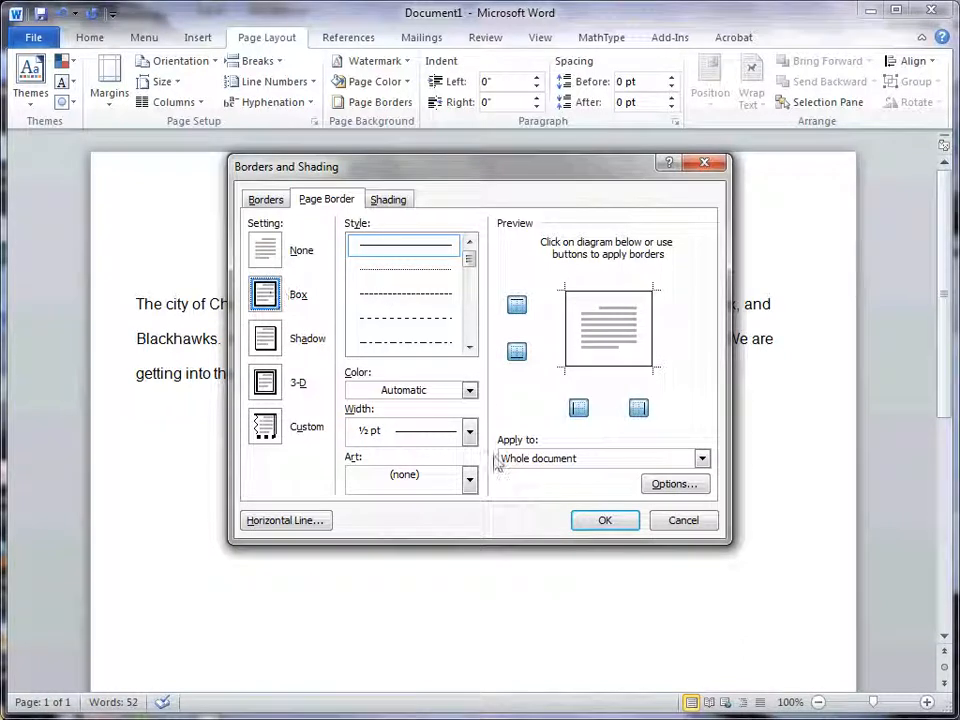
pyautogui.click(469, 431)
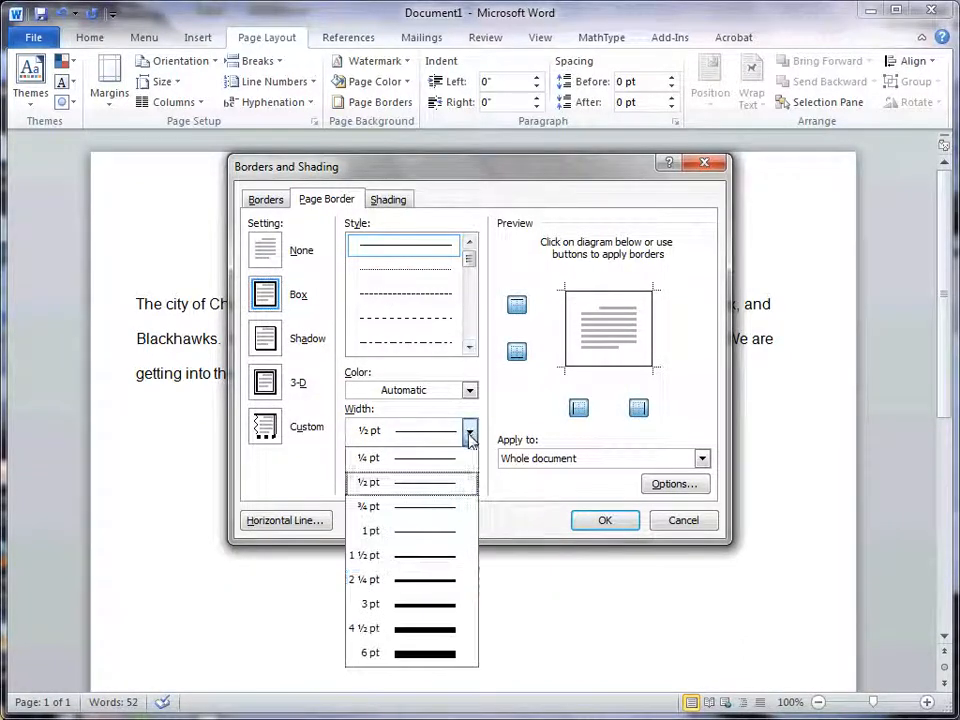
pyautogui.click(432, 630)
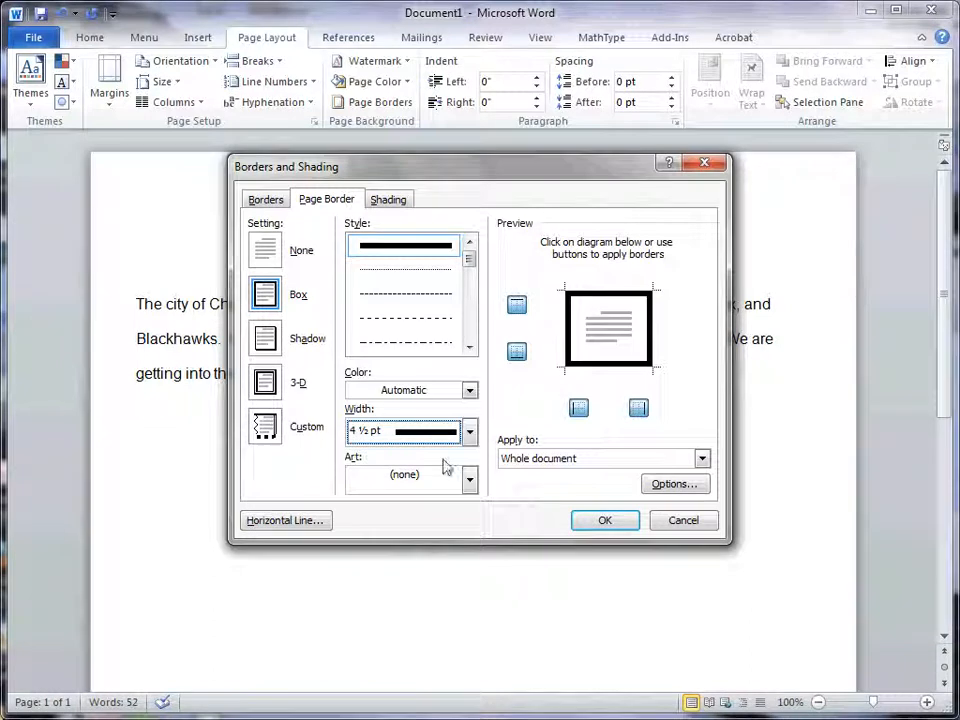
pyautogui.click(469, 390)
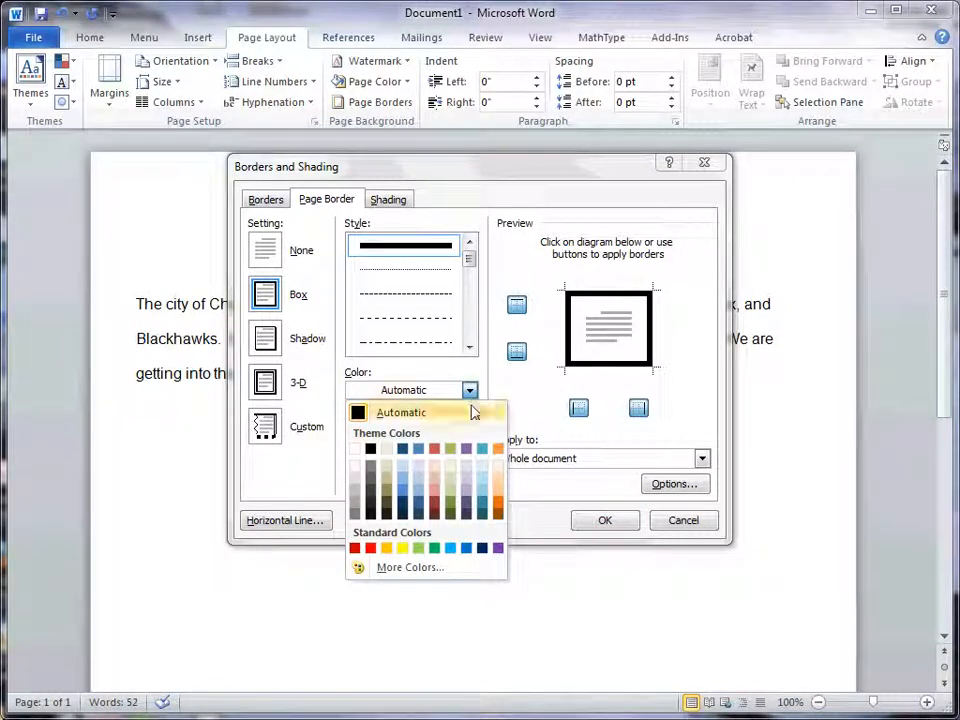
pyautogui.click(355, 549)
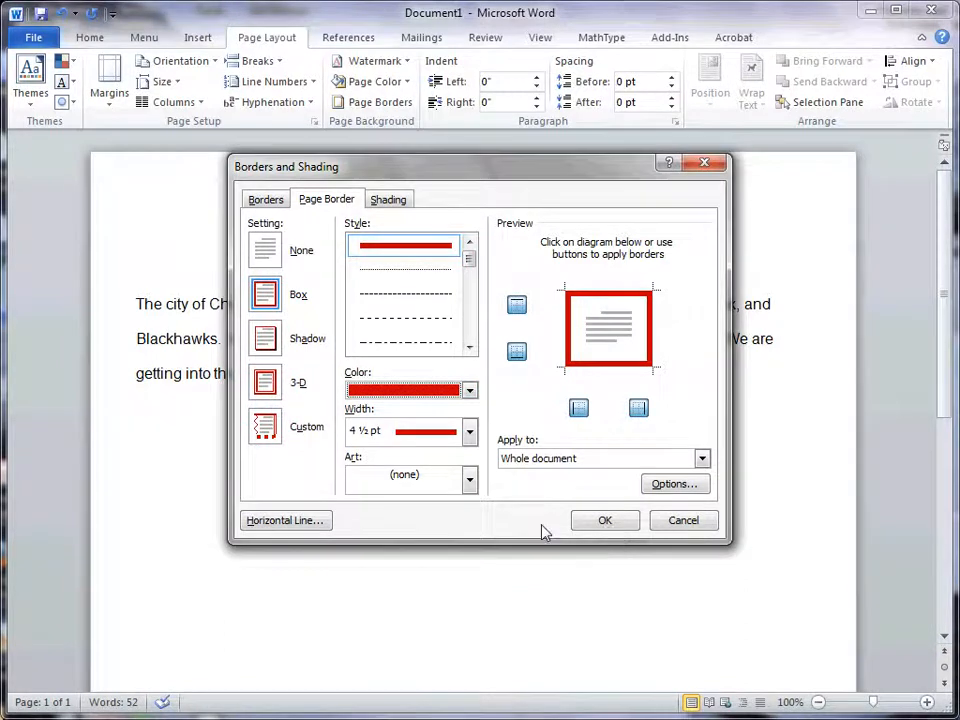
pyautogui.click(610, 521)
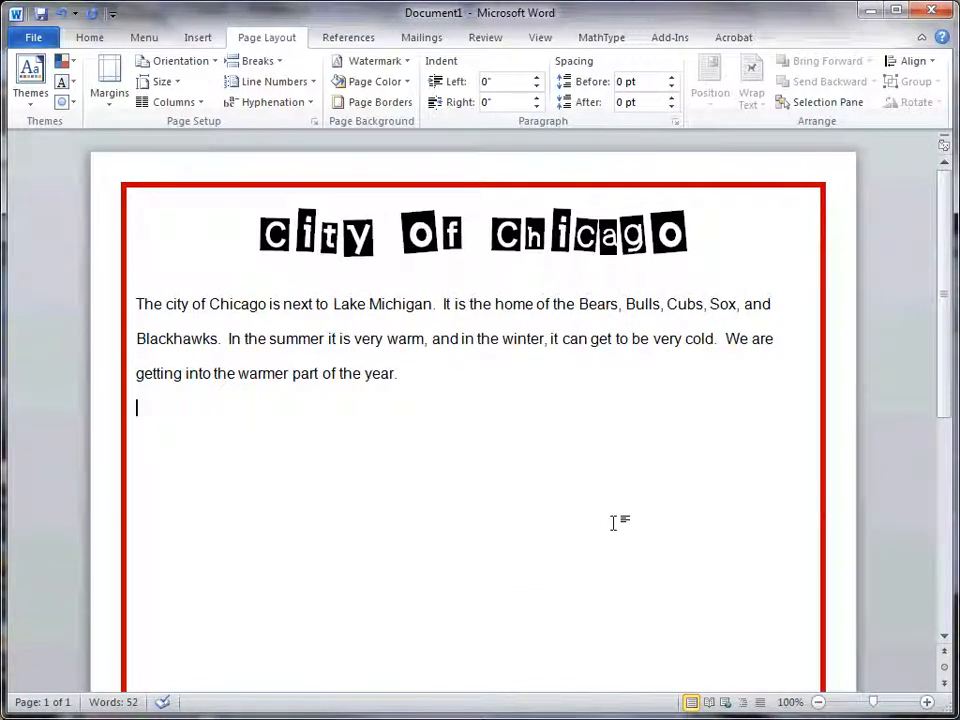
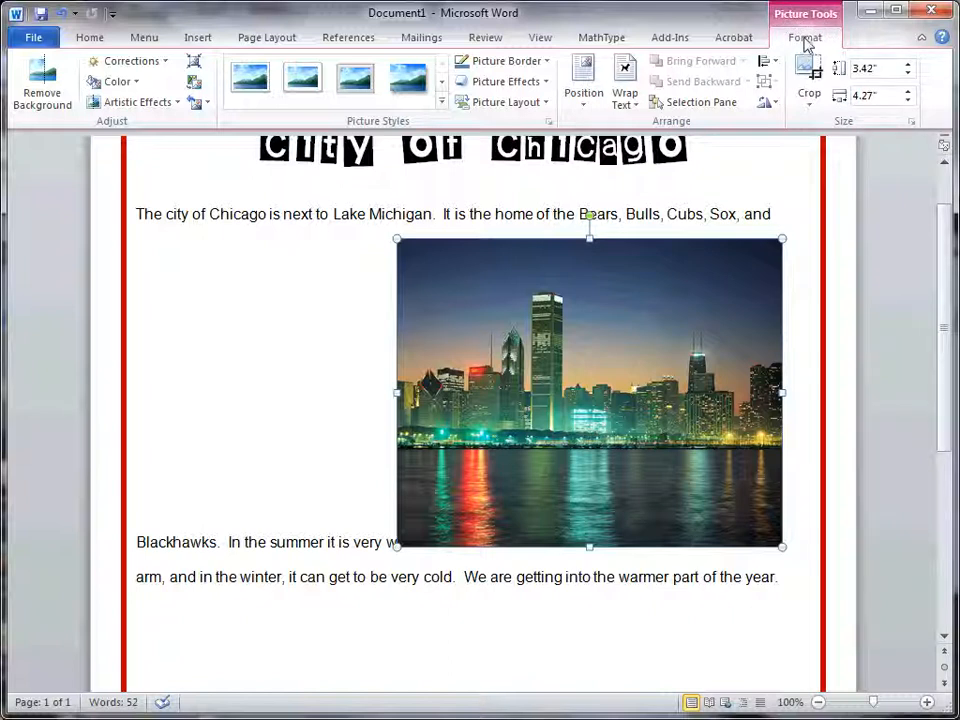
# Set the skyline picture's text wrapping to Square, then shrink it and place it to the right of the paragraph
pyautogui.click(627, 100)
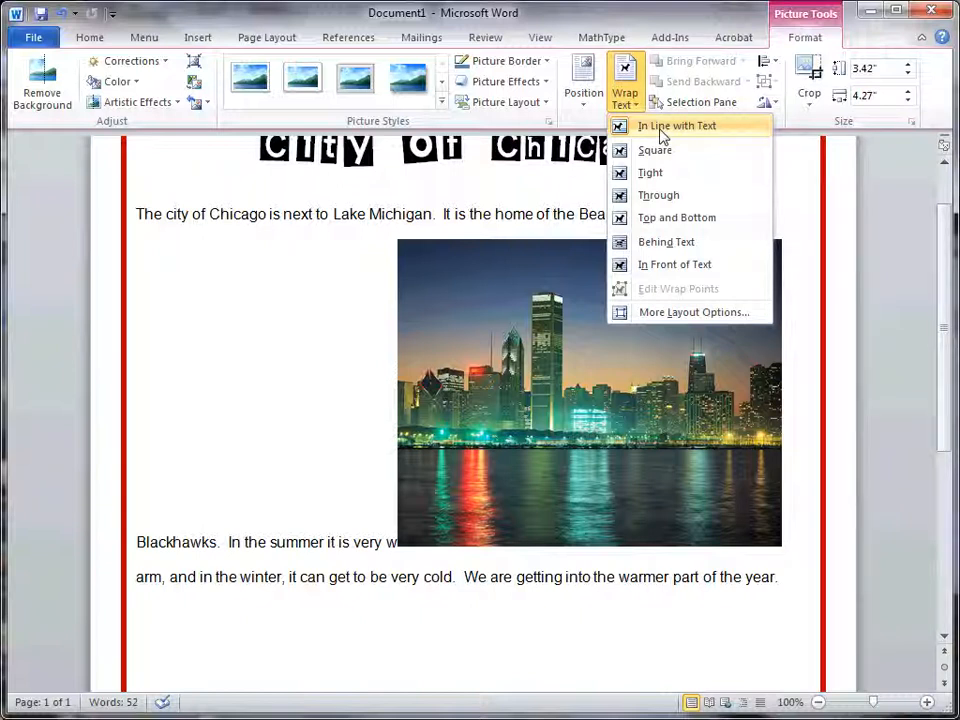
pyautogui.click(645, 153)
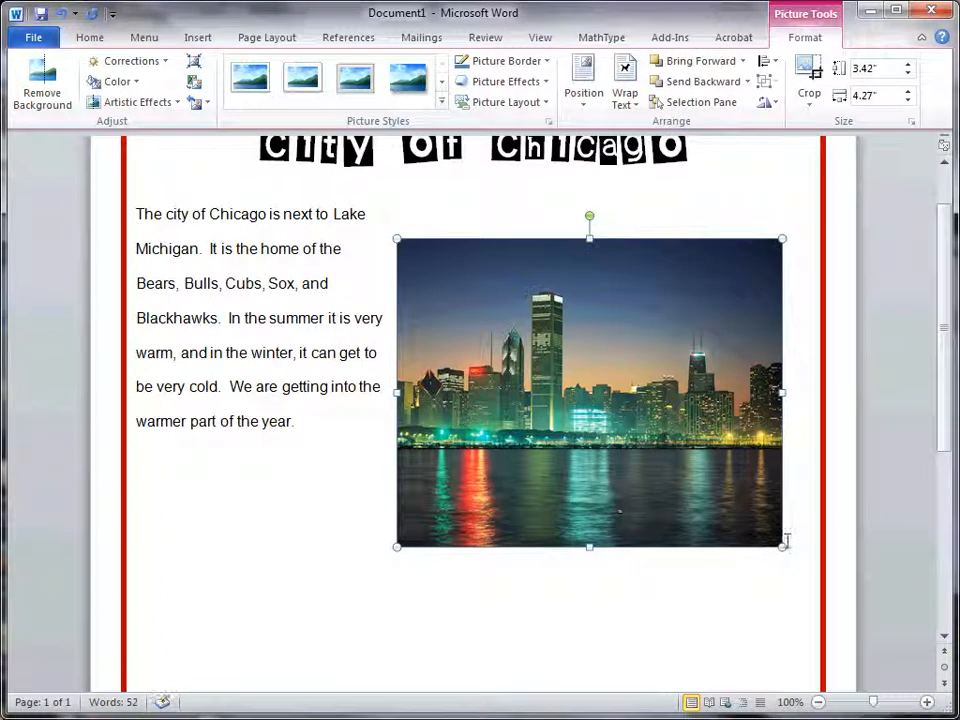
pyautogui.moveTo(780, 540); pyautogui.dragTo(645, 437)
pyautogui.moveTo(577, 398); pyautogui.dragTo(724, 358)
pyautogui.moveTo(790, 398); pyautogui.dragTo(774, 326)
# Add two blank lines below the body paragraph
pyautogui.click(594, 428)
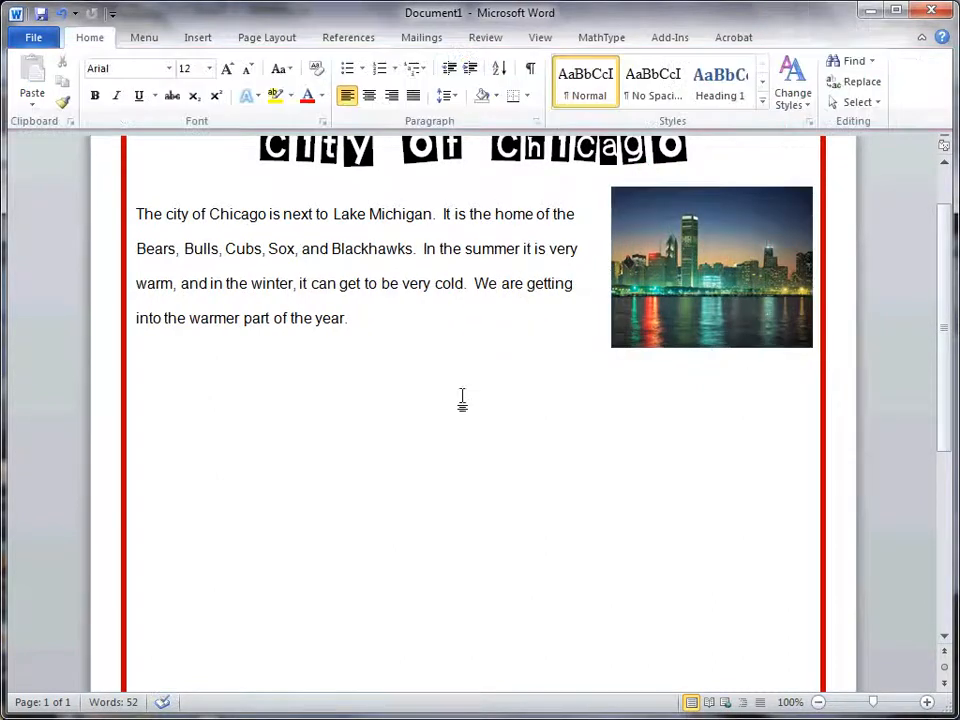
pyautogui.press('Return')
pyautogui.press('Return')
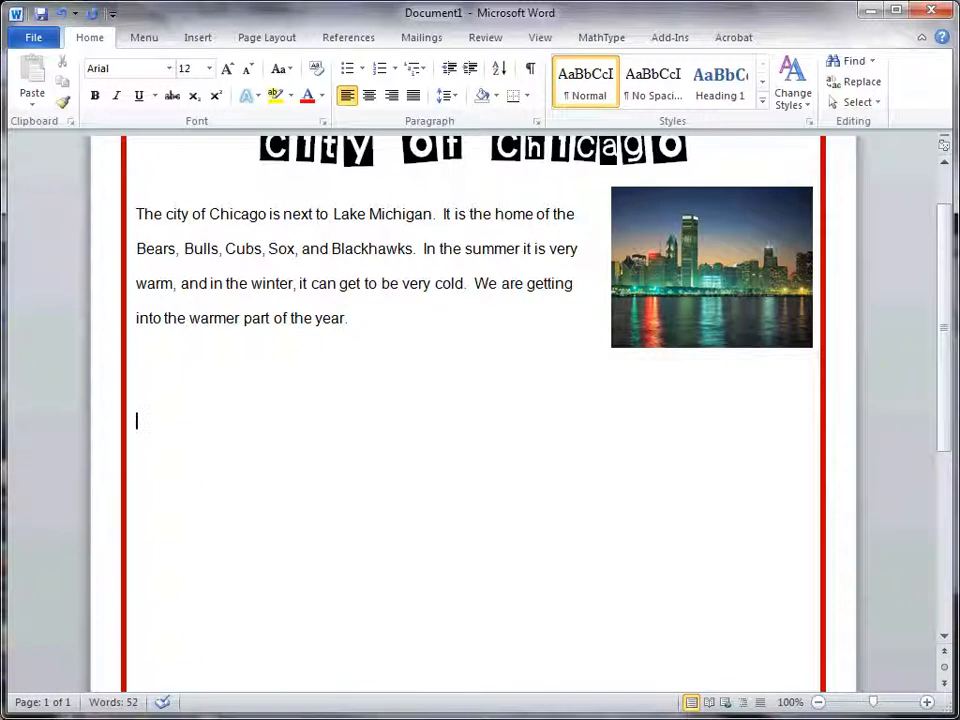
# Insert a table with 3 columns and 13 rows on the blank line below the body paragraph
pyautogui.scroll(2, 399, 350)
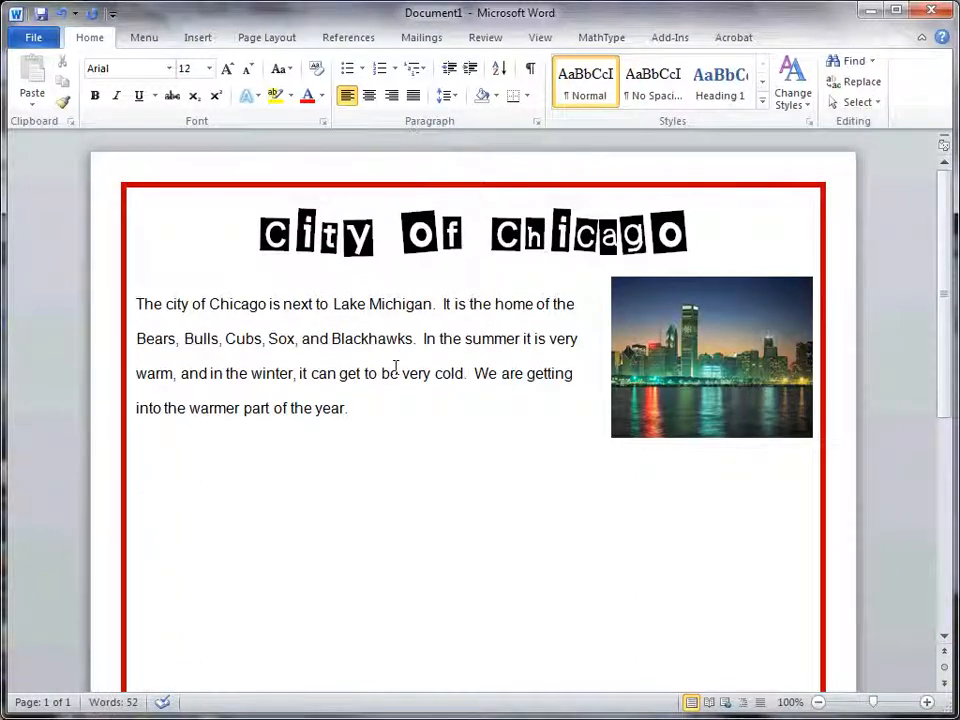
pyautogui.scroll(-1, 393, 375)
pyautogui.scroll(-1, 392, 380)
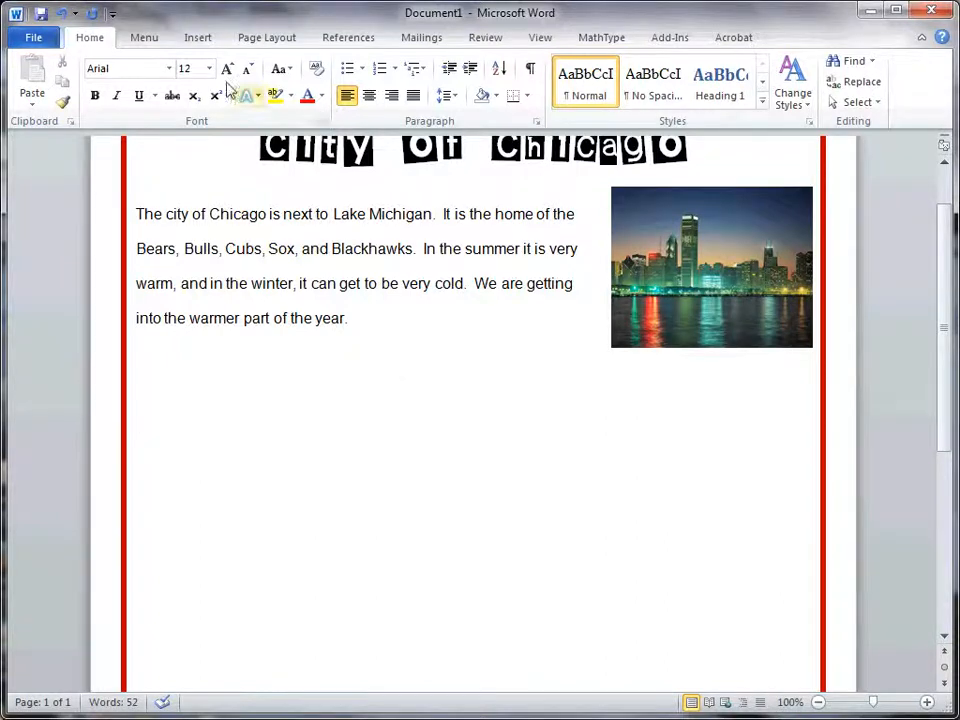
pyautogui.click(195, 40)
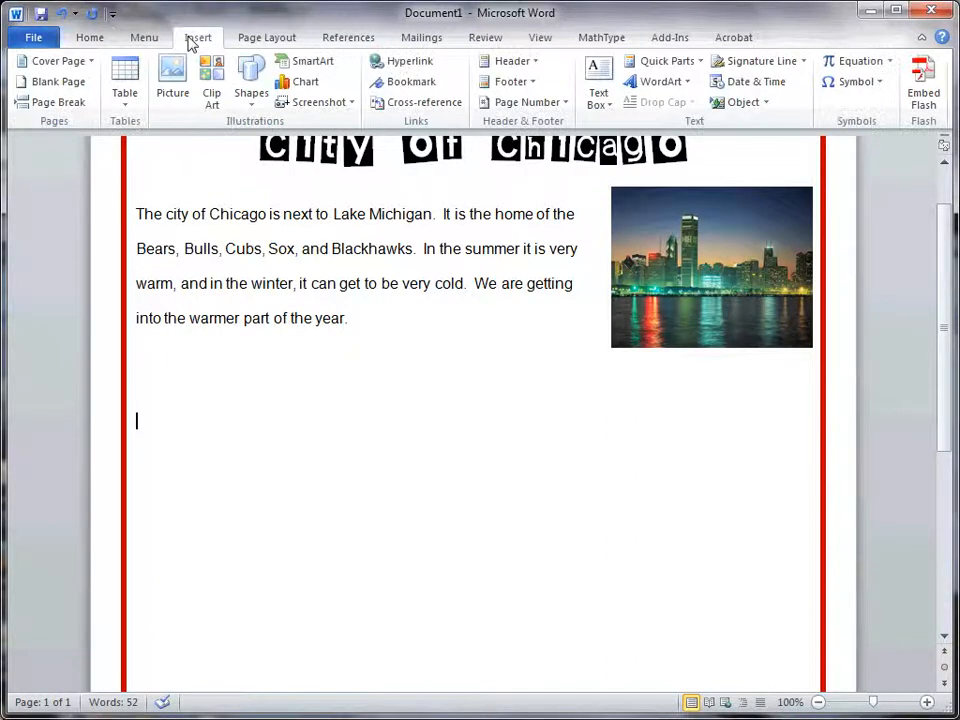
pyautogui.click(123, 92)
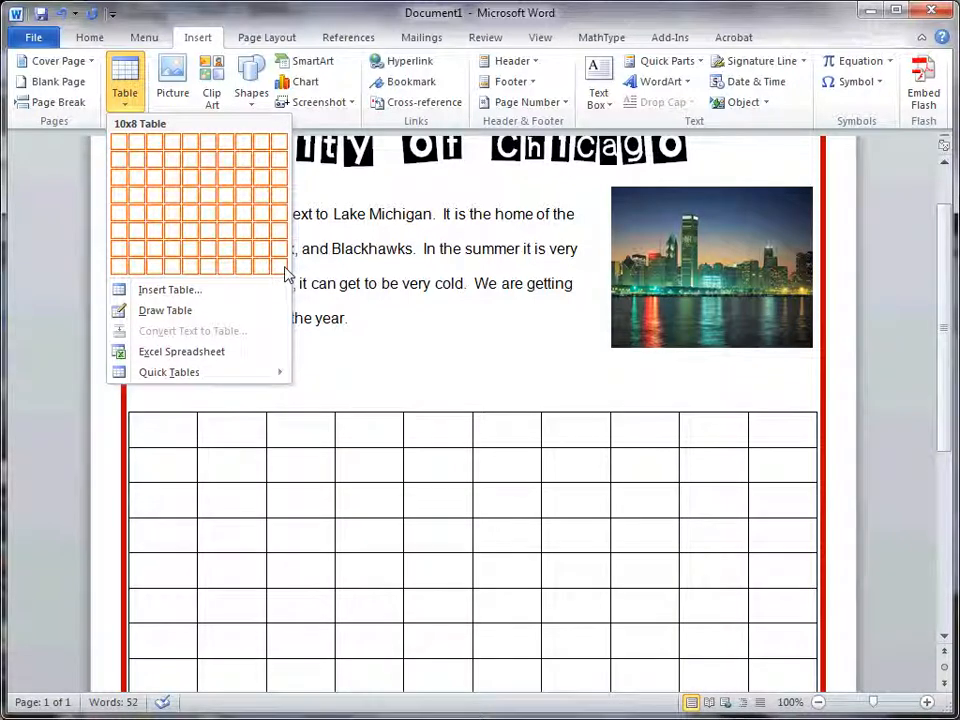
pyautogui.click(162, 289)
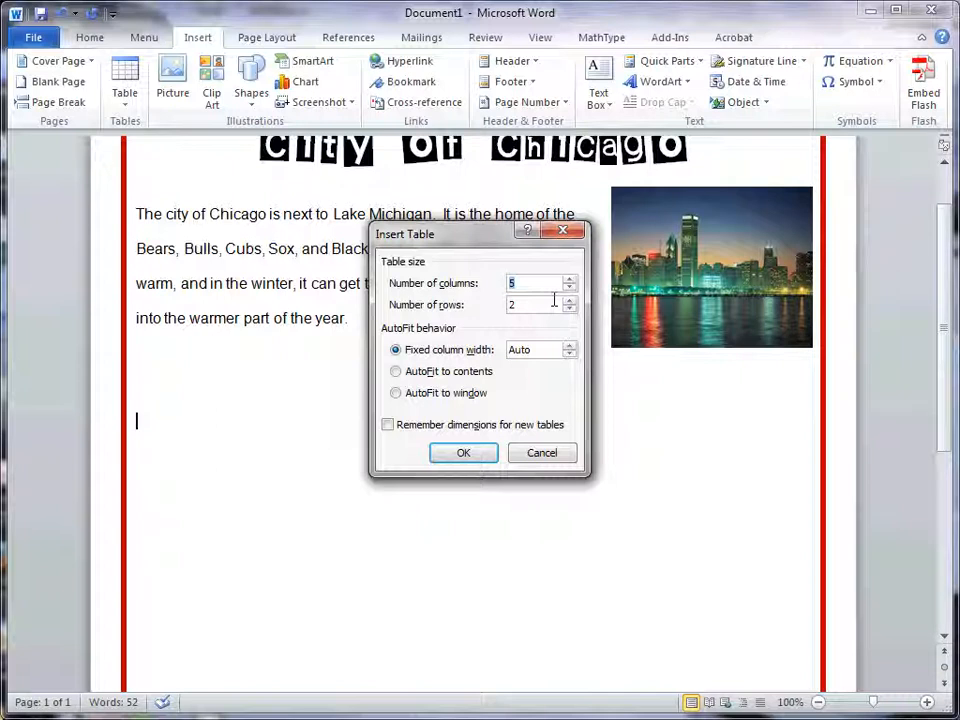
pyautogui.write('3')
pyautogui.press('Tab')
pyautogui.write('13')
pyautogui.click(465, 454)
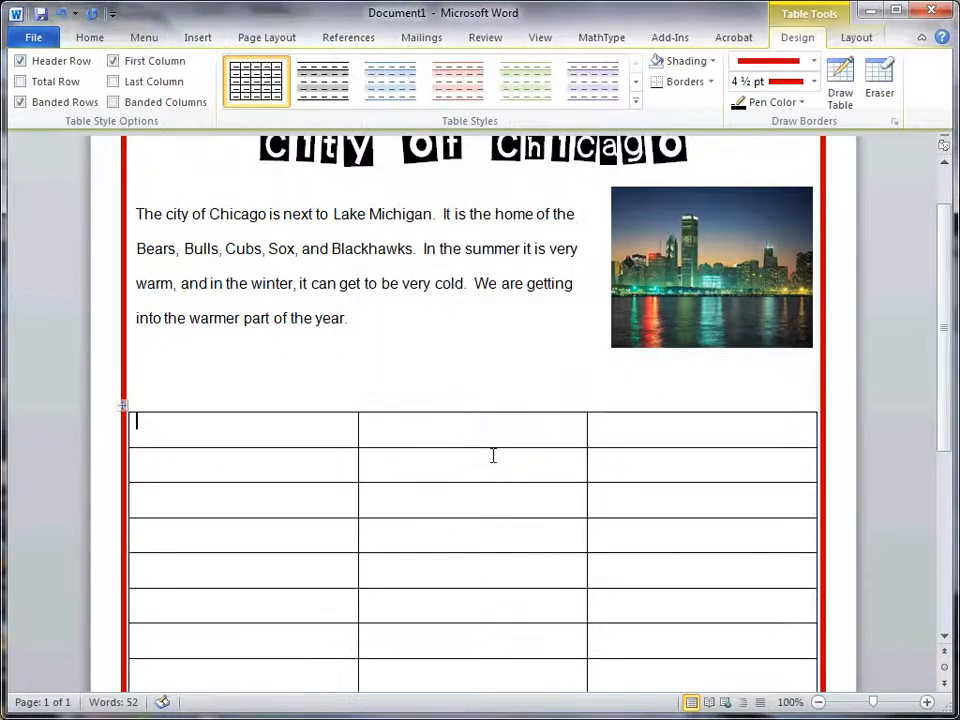
# Fill the table's header row with Month, Average High and Average Low
pyautogui.scroll(-6, 505, 456)
pyautogui.scroll(4, 504, 461)
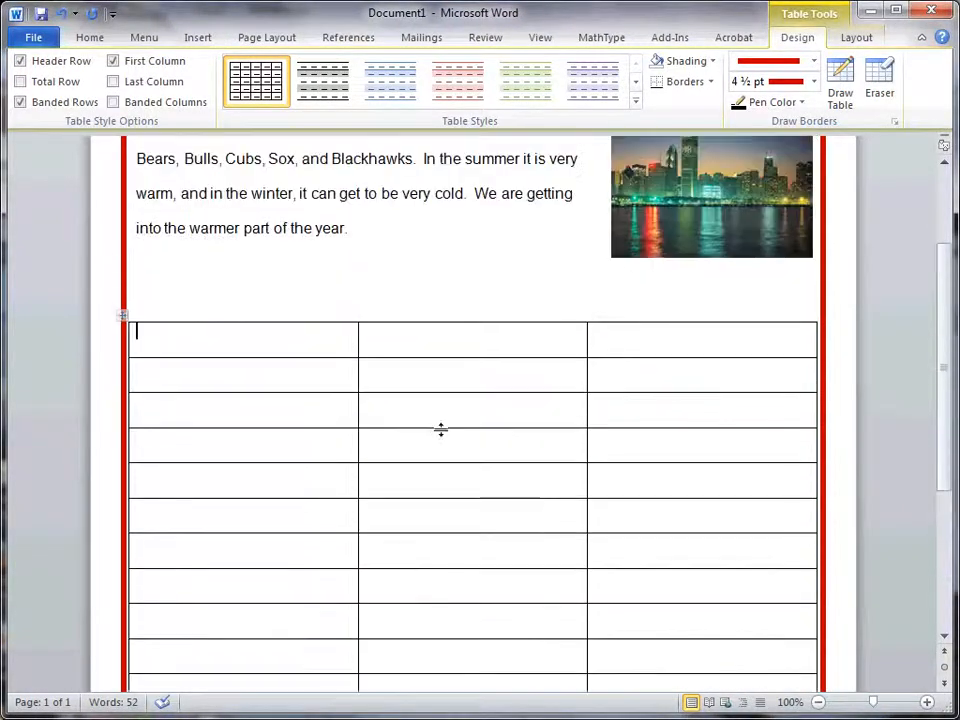
pyautogui.write('Month')
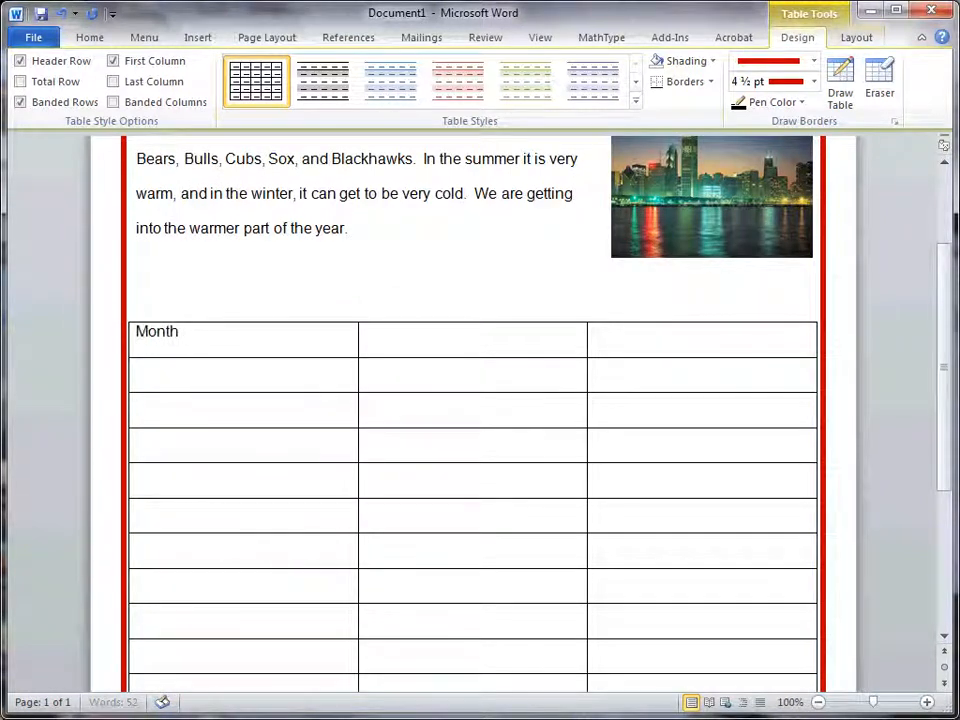
pyautogui.press('Tab')
pyautogui.write('Average High')
pyautogui.press('Tab')
pyautogui.write('Average Low')
# Fill the first data row with January, average high 31 and average low 16
pyautogui.click(332, 366)
pyautogui.write('January')
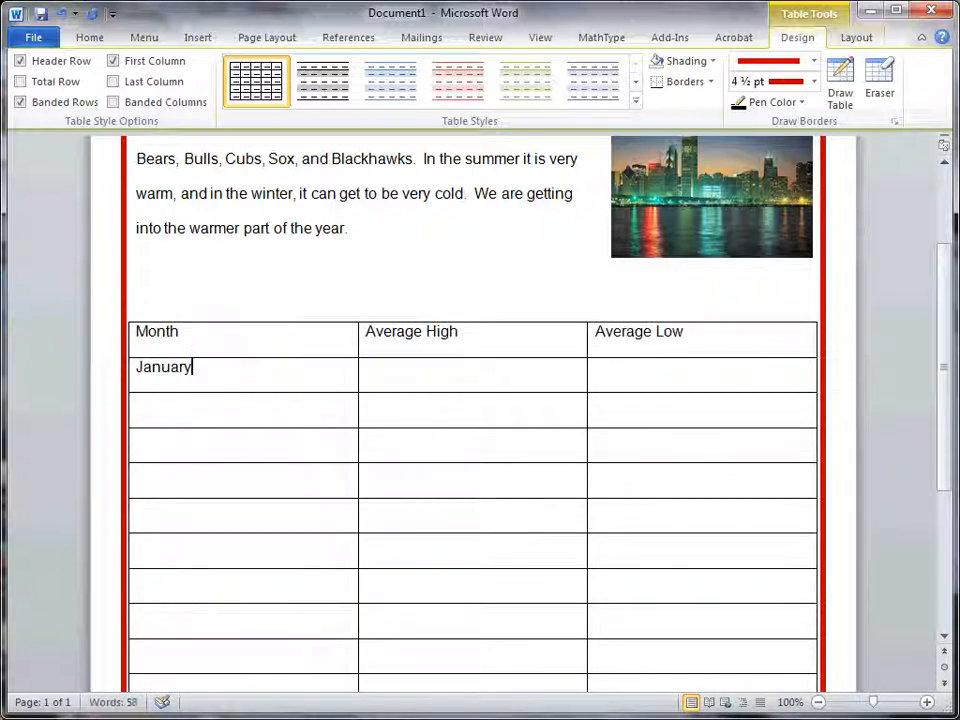
pyautogui.press('Tab')
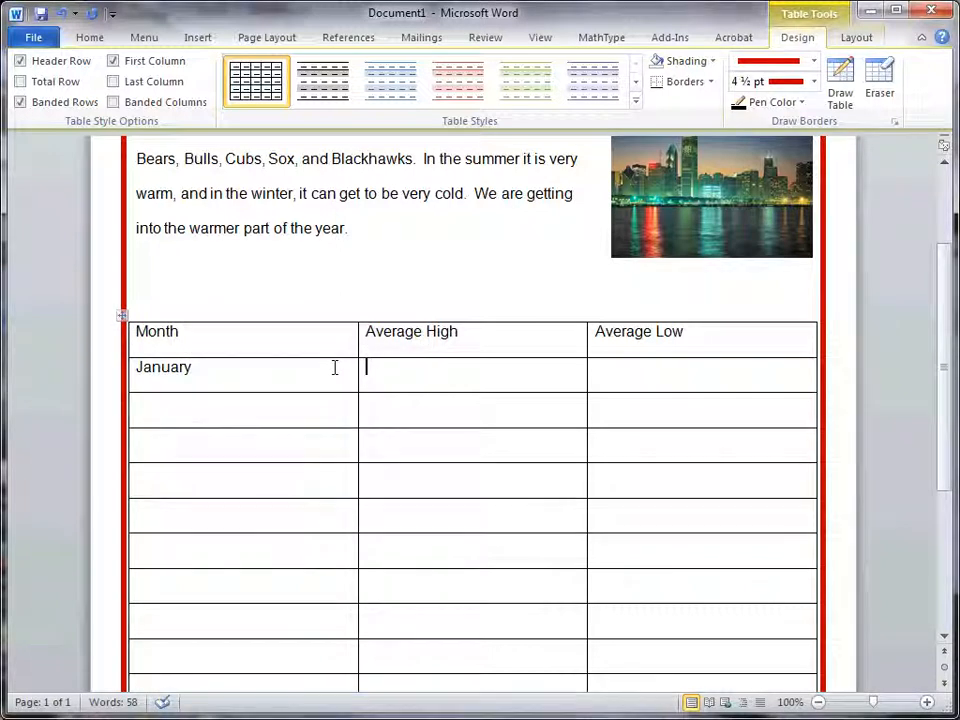
pyautogui.write('31')
pyautogui.press('Tab')
pyautogui.write('16')
pyautogui.press('Tab')
# Fill the row below January with February, average high 36 and average low 21
pyautogui.write('Febru')
pyautogui.press('Return')
pyautogui.press('Tab')
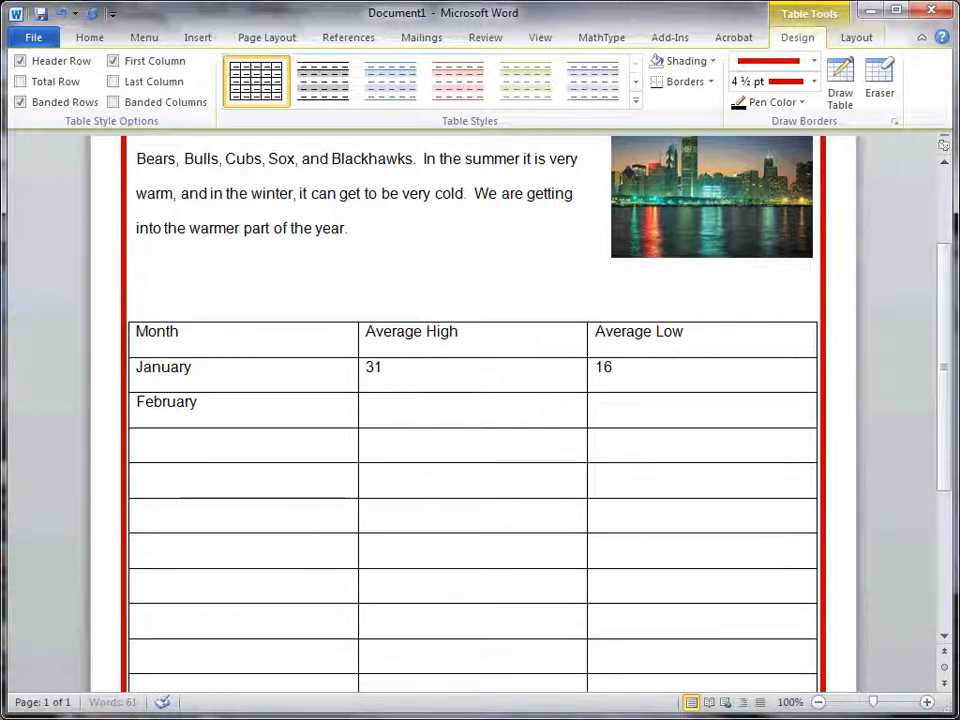
pyautogui.write('36')
pyautogui.press('Tab')
pyautogui.write('21')
pyautogui.press('Tab')
# Fill the row below February with March, average high 47 and average low 31
pyautogui.write('March')
pyautogui.press('Tab')
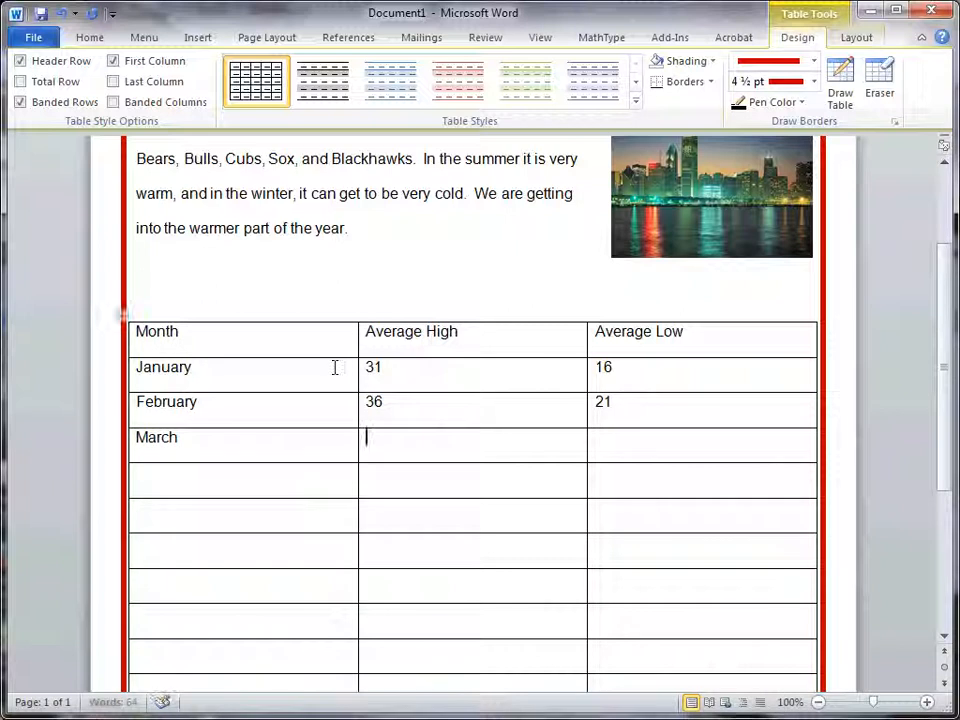
pyautogui.write('47')
pyautogui.press('Tab')
pyautogui.write('31')
pyautogui.press('Tab')
# Fill the row below March with April, average high 59 and average low 40
pyautogui.write('April')
pyautogui.press('Tab')
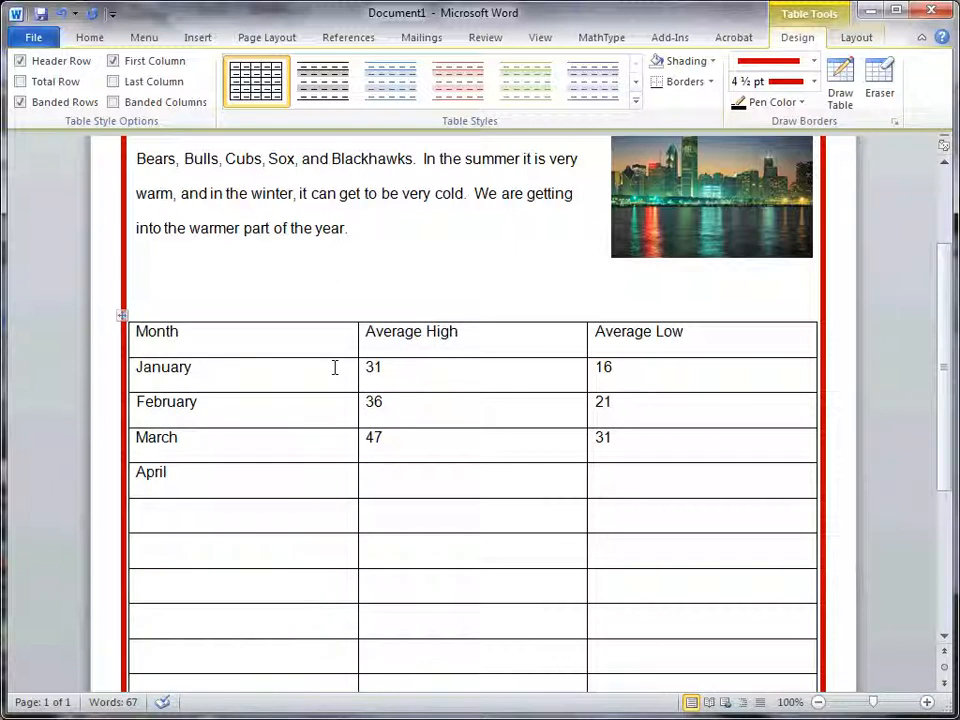
pyautogui.write('59')
pyautogui.press('Tab')
pyautogui.write('40')
pyautogui.press('Tab')
# Fill the row below April with May, average high 71 and average low 51
pyautogui.write('May')
pyautogui.press('Tab')
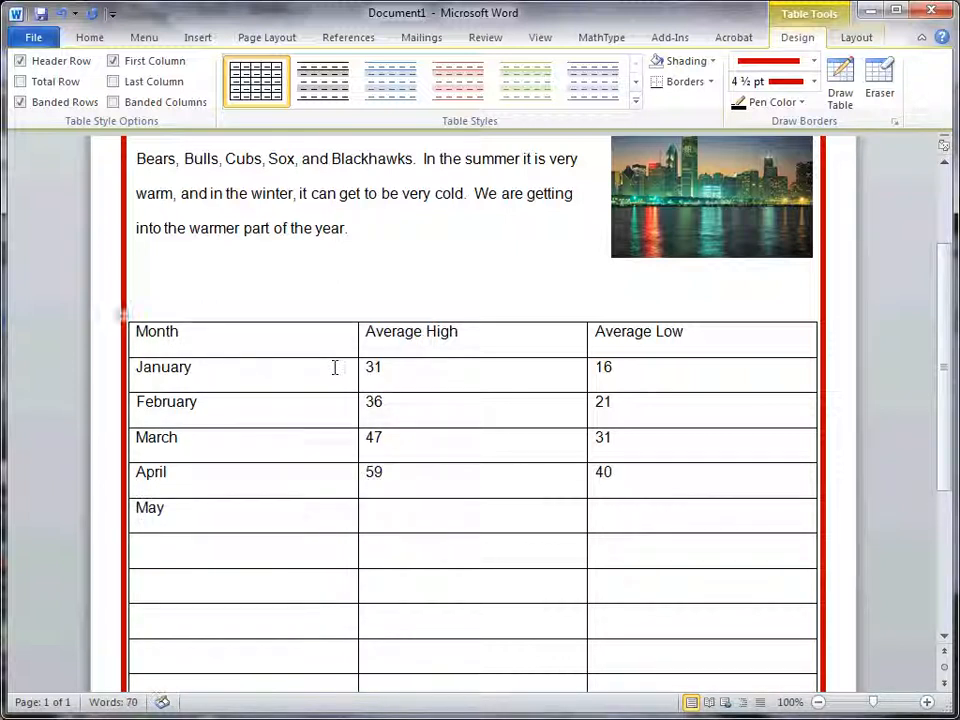
pyautogui.write('71')
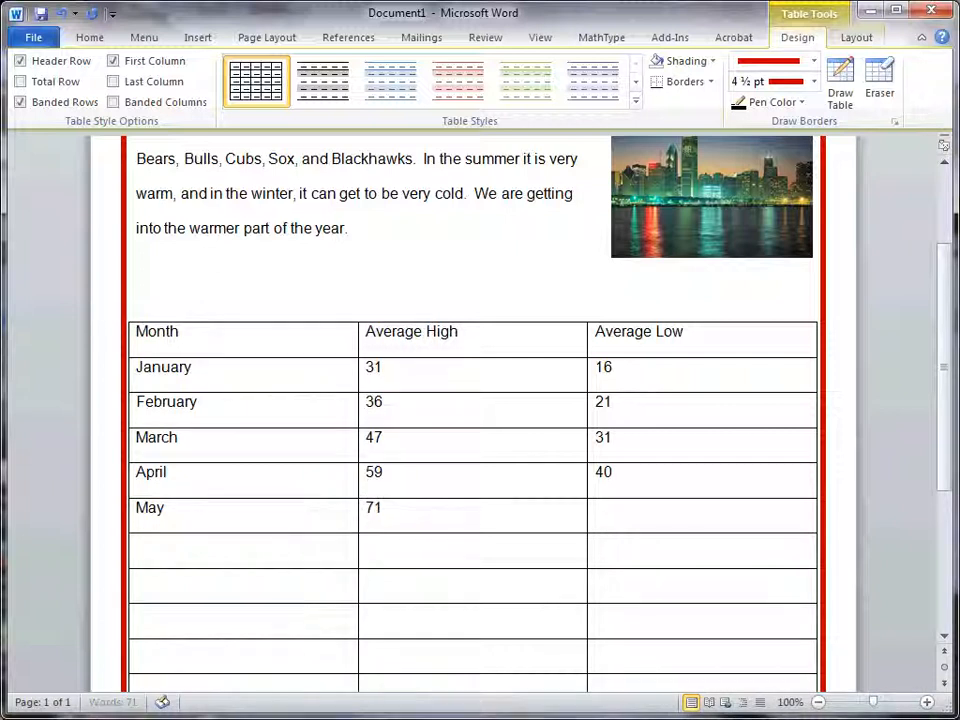
pyautogui.press('Tab')
pyautogui.write('51')
pyautogui.press('Tab')
# Fill the row below May with June, average high 81 and average low 61
pyautogui.write('June')
pyautogui.press('Tab')
pyautogui.write('81')
pyautogui.press('Tab')
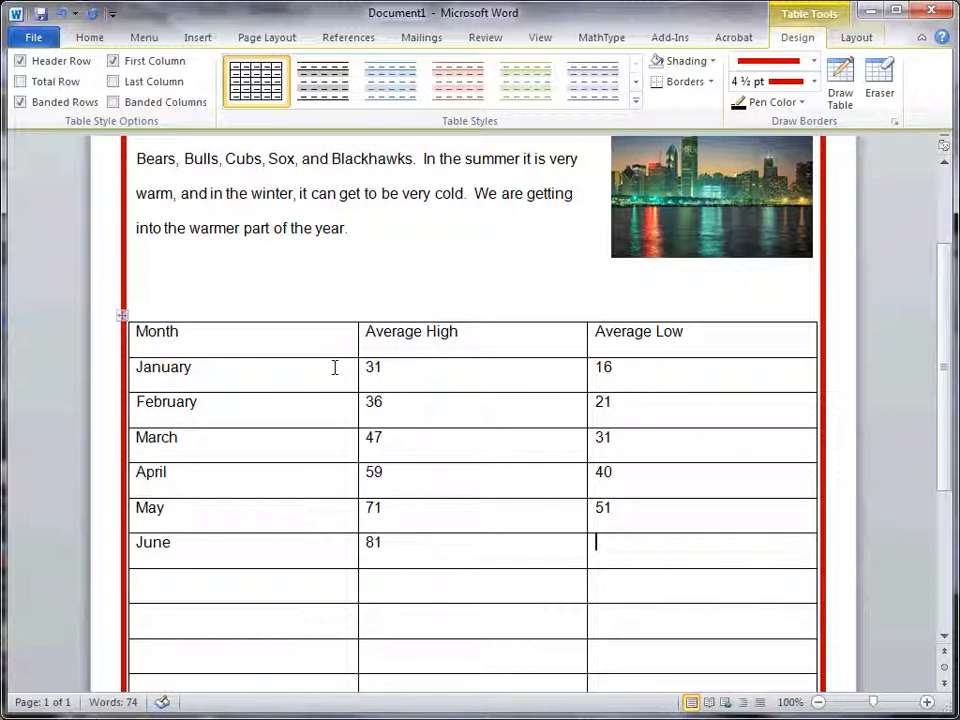
pyautogui.write('61')
pyautogui.press('Tab')
# Fill the row below June with July, average high 85 and average low 66
pyautogui.write('July')
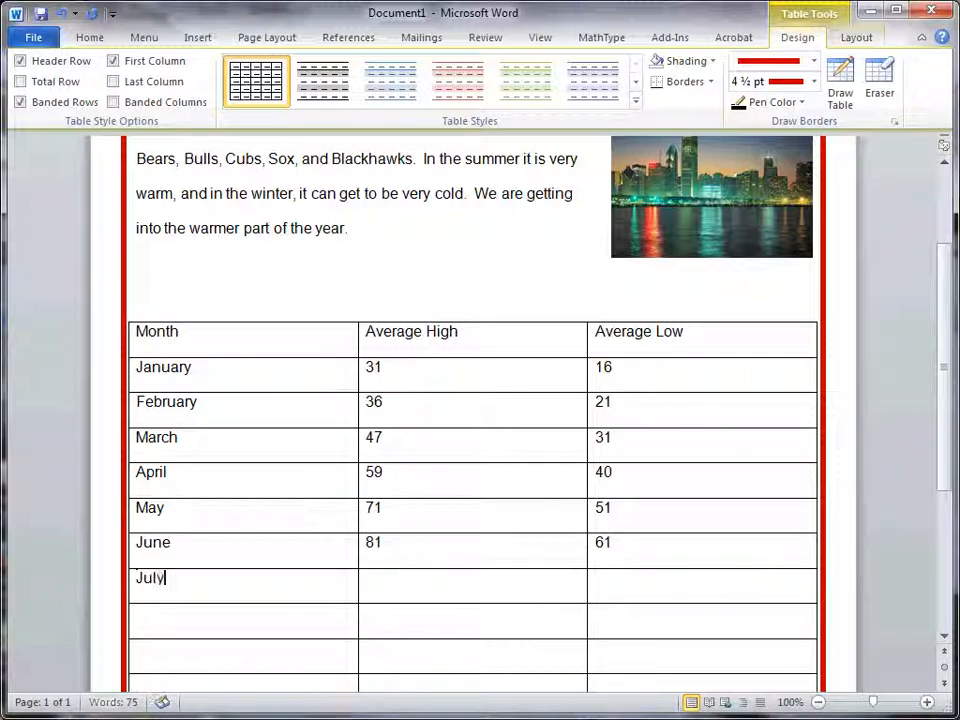
pyautogui.press('Tab')
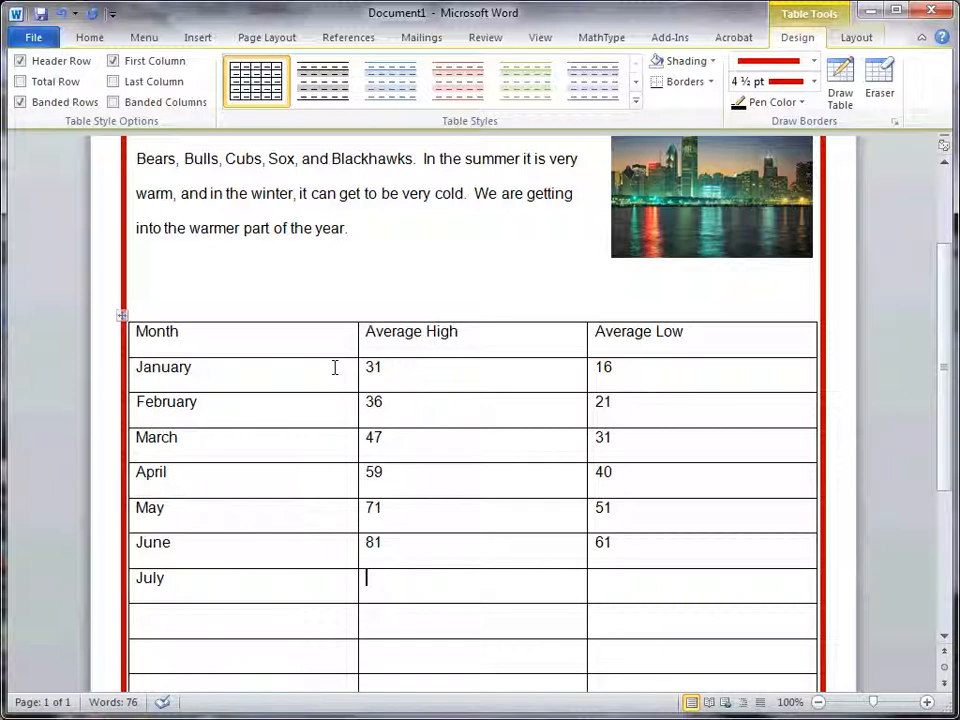
pyautogui.write('85')
pyautogui.press('Tab')
pyautogui.write('66')
pyautogui.press('Tab')
# Fill the row below July with August, average high 82 and average low 65
pyautogui.write('Auf')
pyautogui.press('BackSpace')
pyautogui.write('gust')
pyautogui.press('Tab')
pyautogui.write('82')
pyautogui.press('Tab')
pyautogui.write('65')
pyautogui.press('Tab')
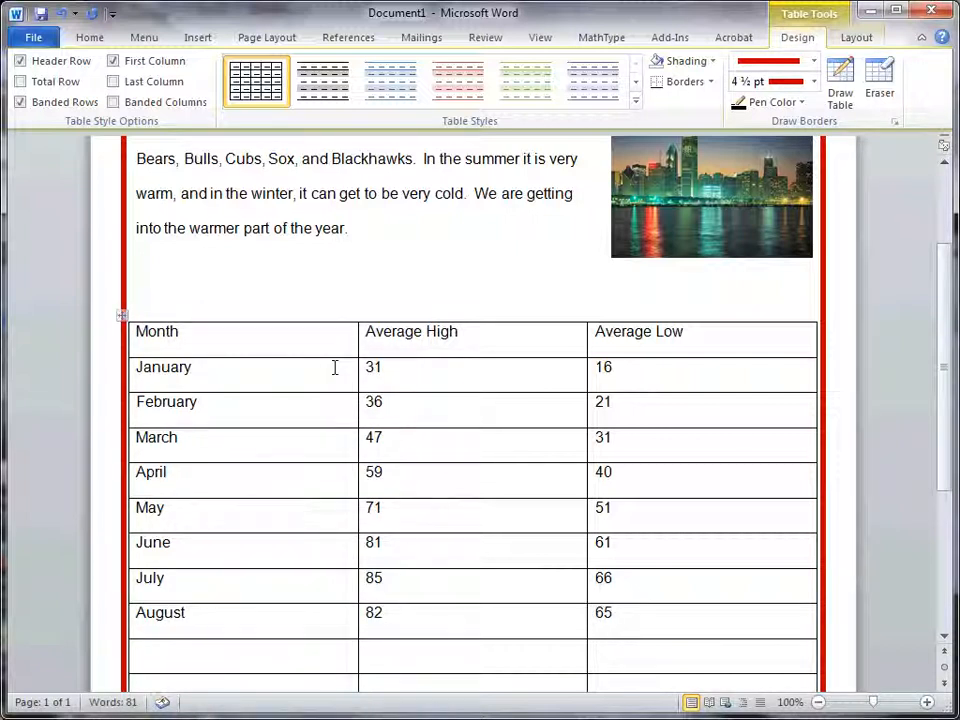
# Fill the row below August with September, average high 75 and average low 57
pyautogui.write('Septe')
pyautogui.press('Return')
pyautogui.press('Tab')
pyautogui.write('75')
pyautogui.press('Tab')
pyautogui.write('57')
pyautogui.press('Tab')
# Fill the row below September with October, average high 63 and average low 45
pyautogui.write('Octove')
pyautogui.press('BackSpace')
pyautogui.press('BackSpace')
pyautogui.write('b')
pyautogui.press('Return')
pyautogui.press('Tab')
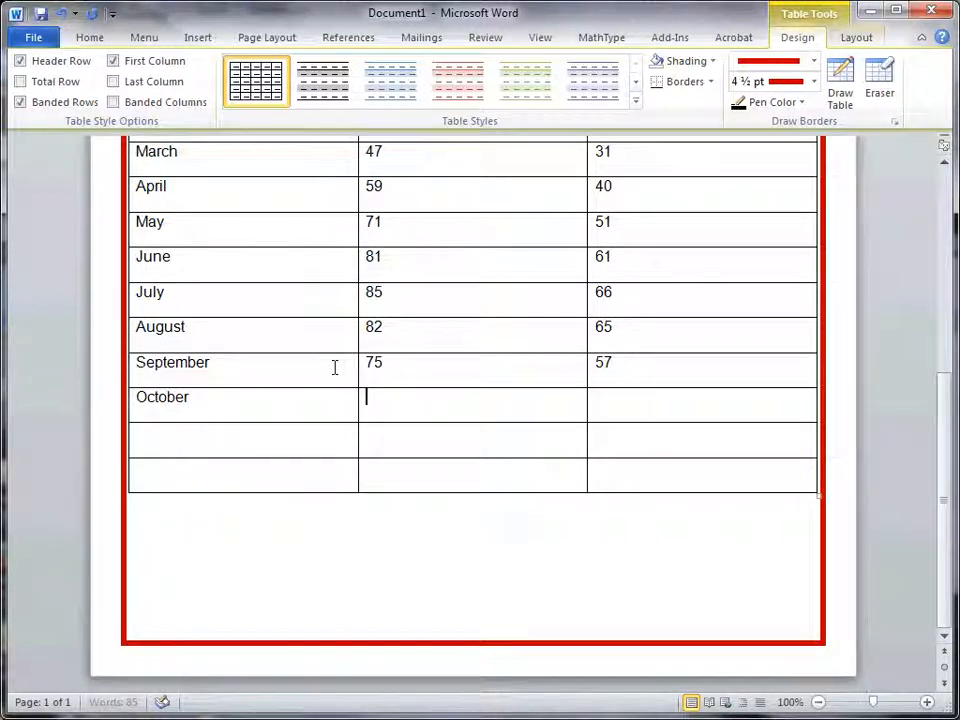
pyautogui.write('63')
pyautogui.press('Tab')
pyautogui.write('45')
pyautogui.press('Tab')
# Fill the row below October with November, average high 48 and average low 34
pyautogui.write('Nove')
pyautogui.press('Return')
pyautogui.press('Tab')
pyautogui.write('48')
pyautogui.press('Tab')
pyautogui.write('34')
pyautogui.press('Tab')
# Fill the last table row with December, average high 36 and average low 22
pyautogui.write('Decem')
pyautogui.press('Return')
pyautogui.press('Tab')
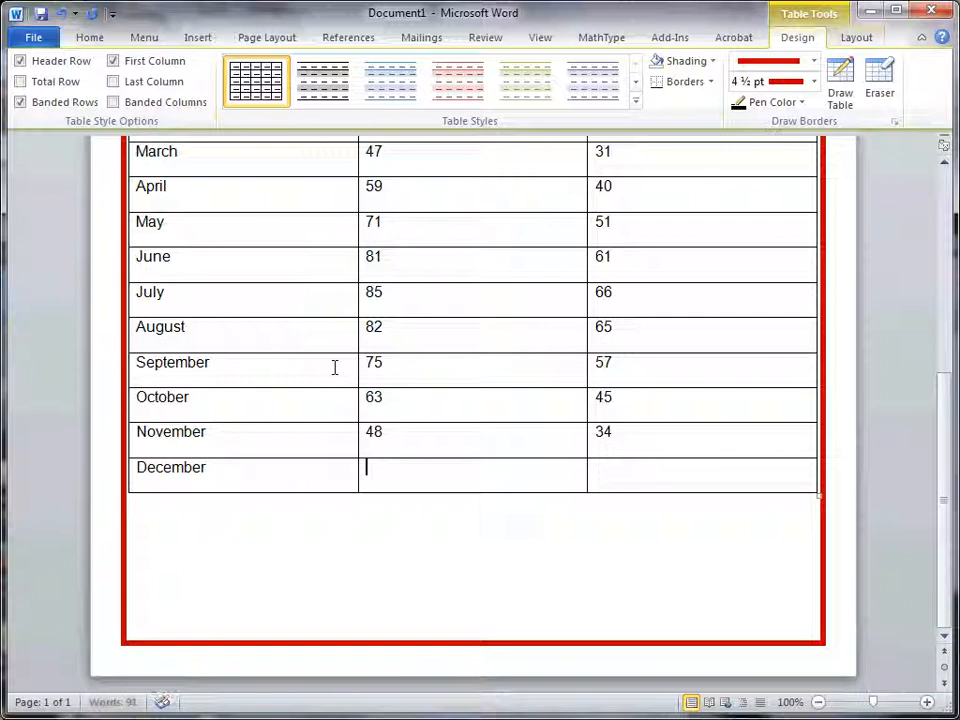
pyautogui.write('36')
pyautogui.press('Tab')
pyautogui.write('22')
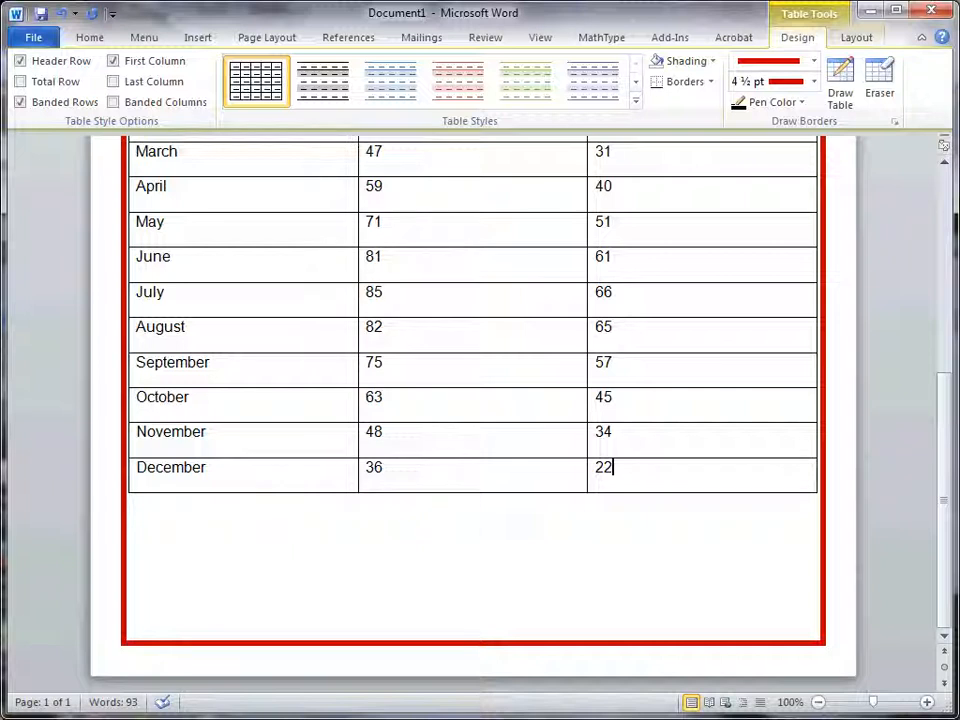
# Add two blank rows to the end of the table below December
pyautogui.press('Tab')
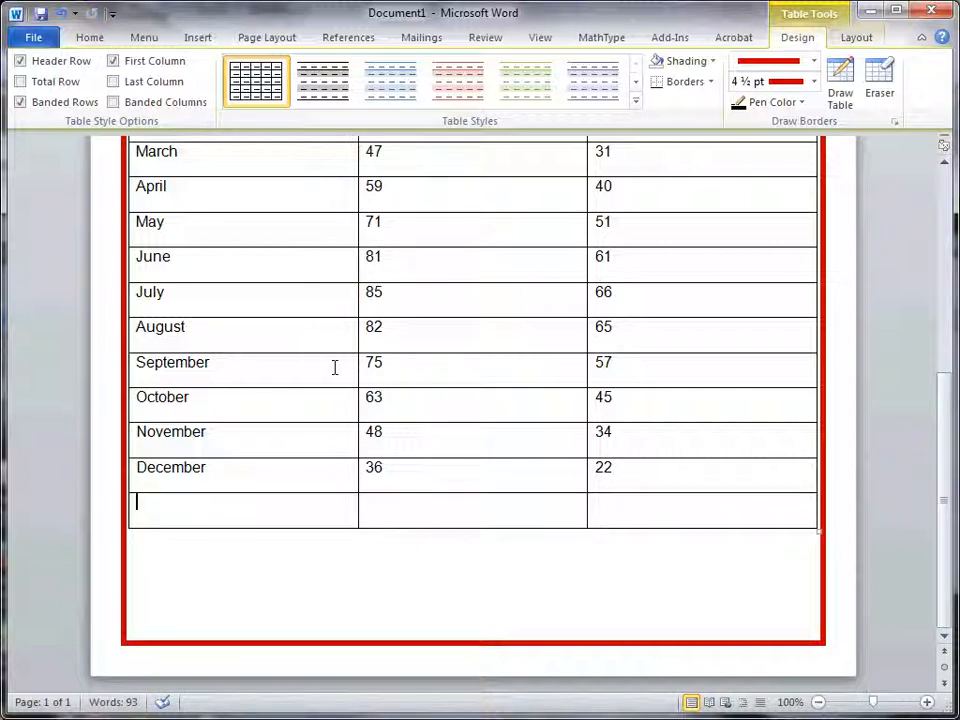
pyautogui.press('Tab')
pyautogui.press('Tab')
pyautogui.press('Tab')
pyautogui.press('Tab')
pyautogui.press('Tab')
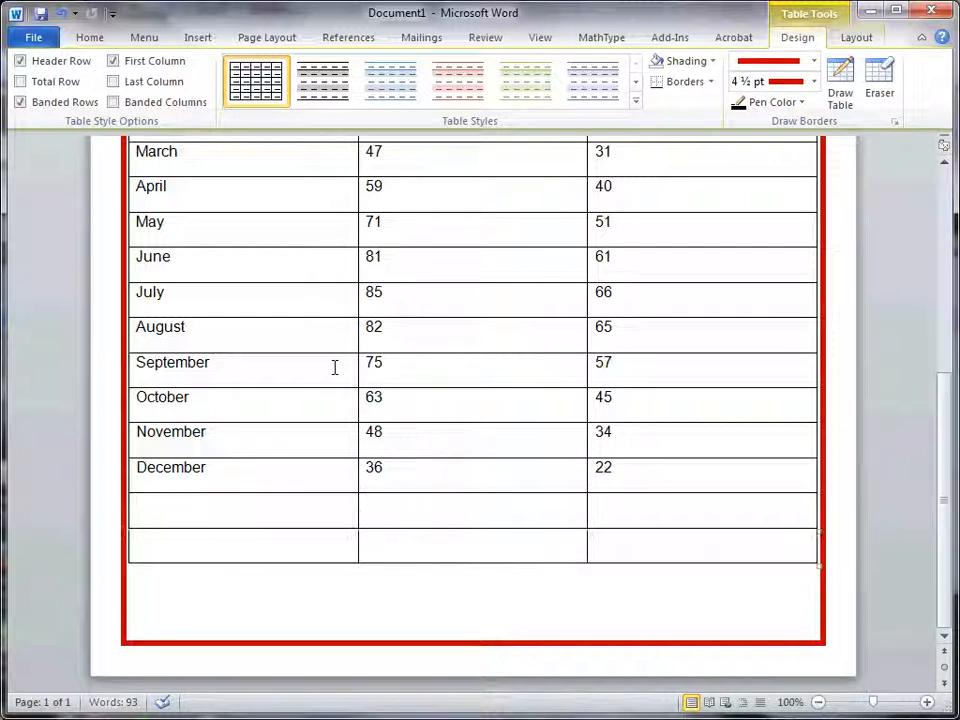
# Undo the blank rows added below December
pyautogui.click(61, 13)
pyautogui.click(61, 13)
pyautogui.click(61, 13)
# Narrow the Month column to roughly half its width so it just fits the month names
pyautogui.scroll(3, 343, 300)
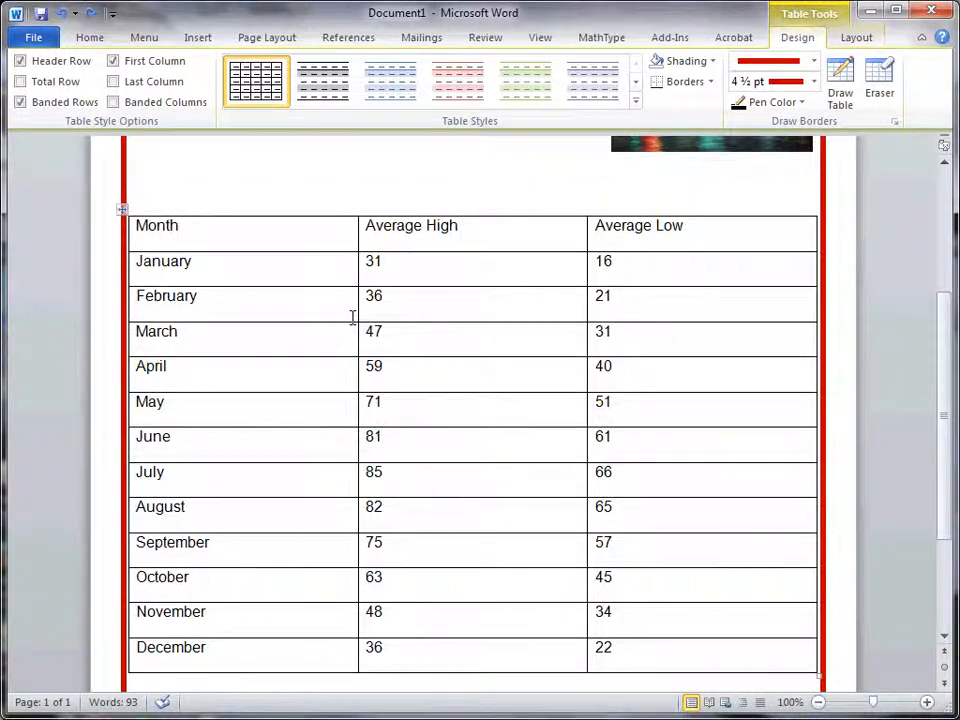
pyautogui.scroll(2, 352, 317)
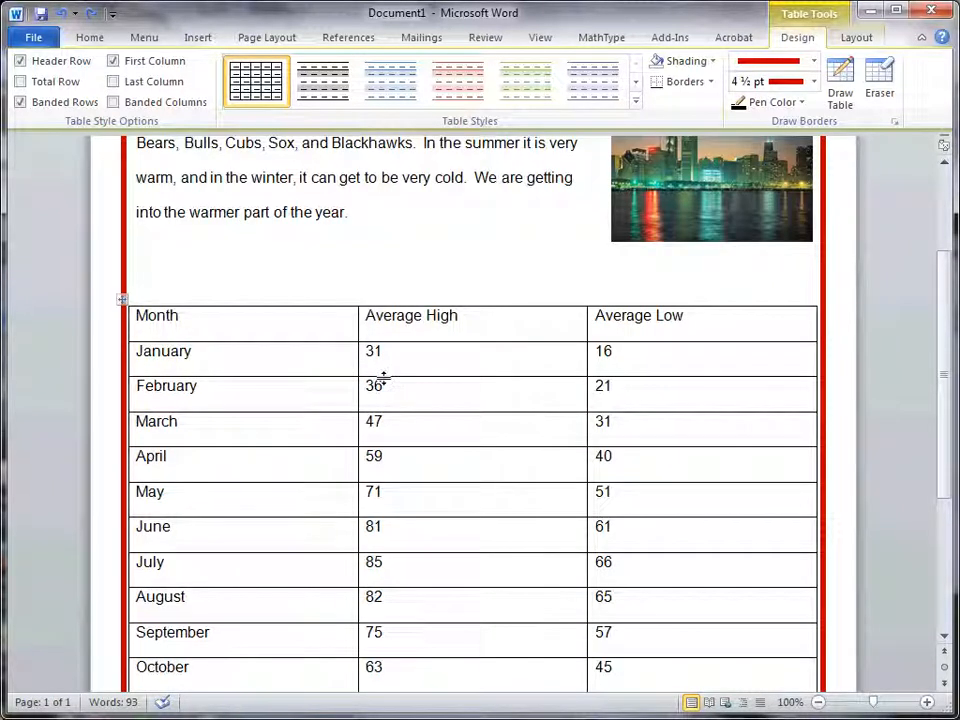
pyautogui.scroll(1, 356, 339)
pyautogui.click(358, 319)
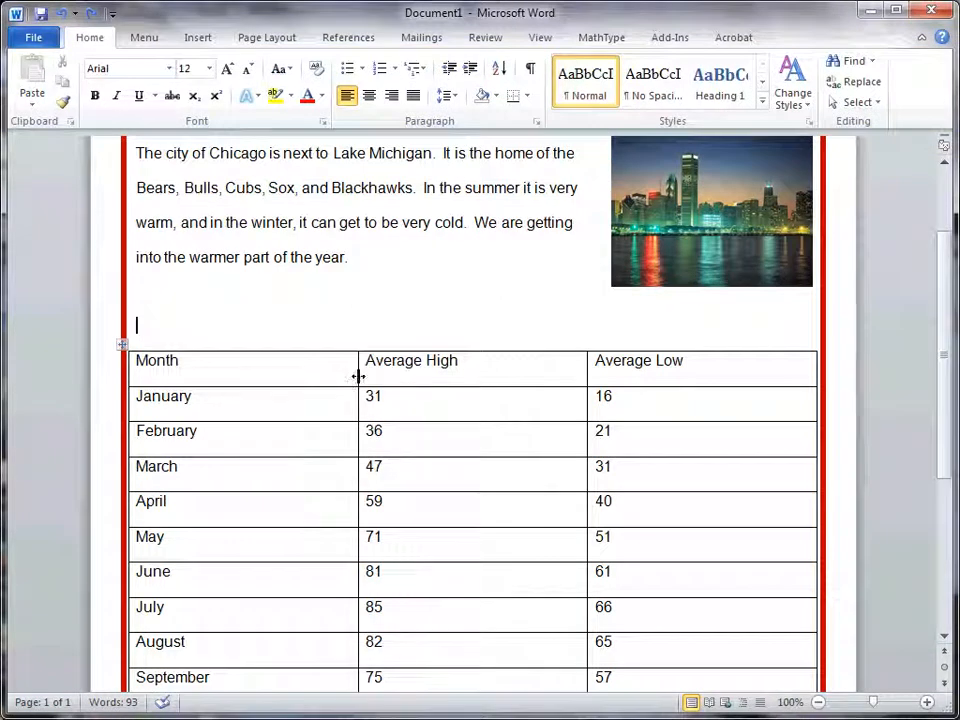
pyautogui.moveTo(358, 376); pyautogui.dragTo(358, 376)
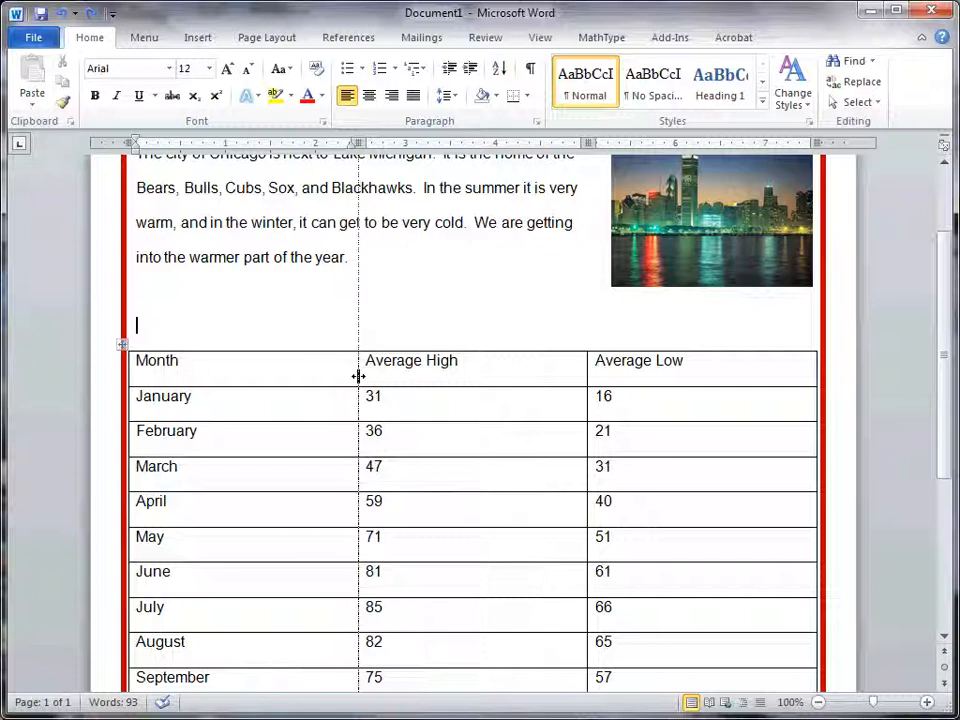
pyautogui.moveTo(358, 376); pyautogui.dragTo(358, 376)
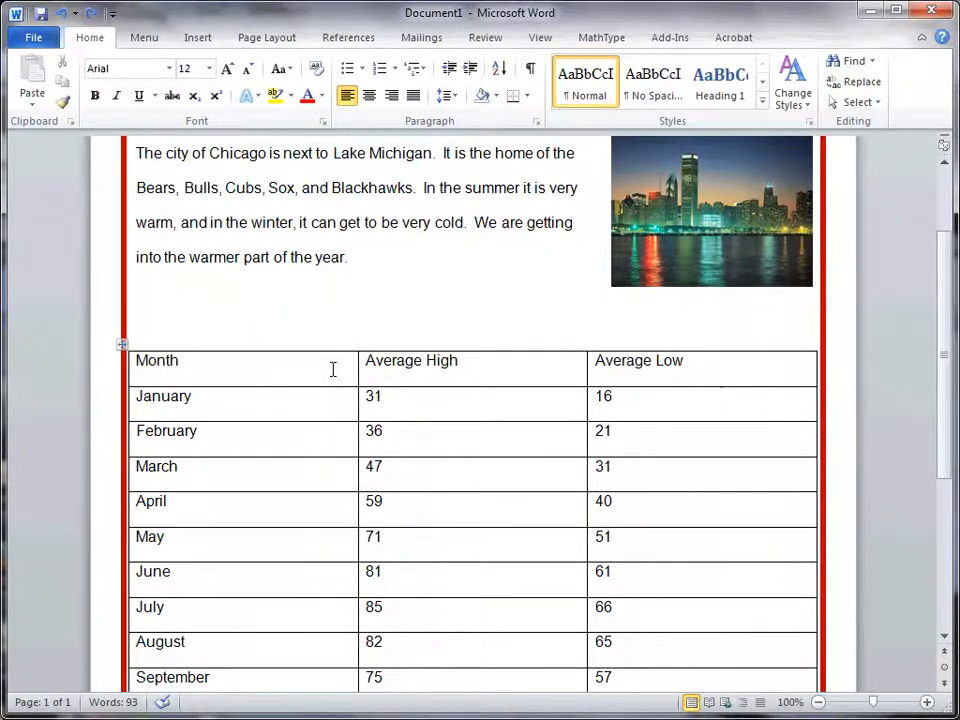
pyautogui.click(330, 369)
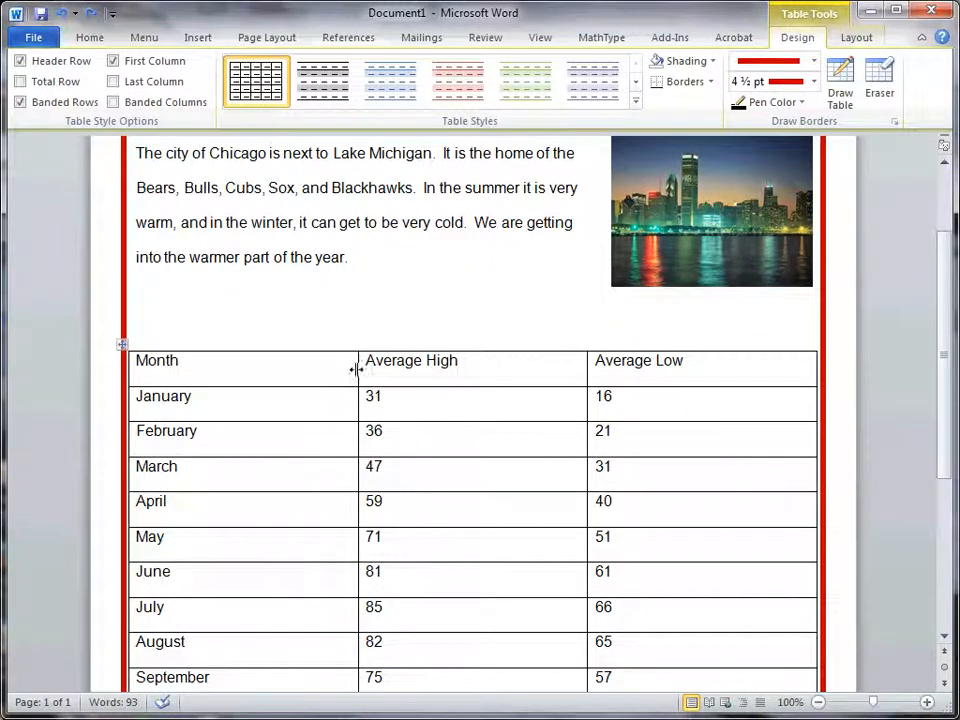
pyautogui.click(342, 313)
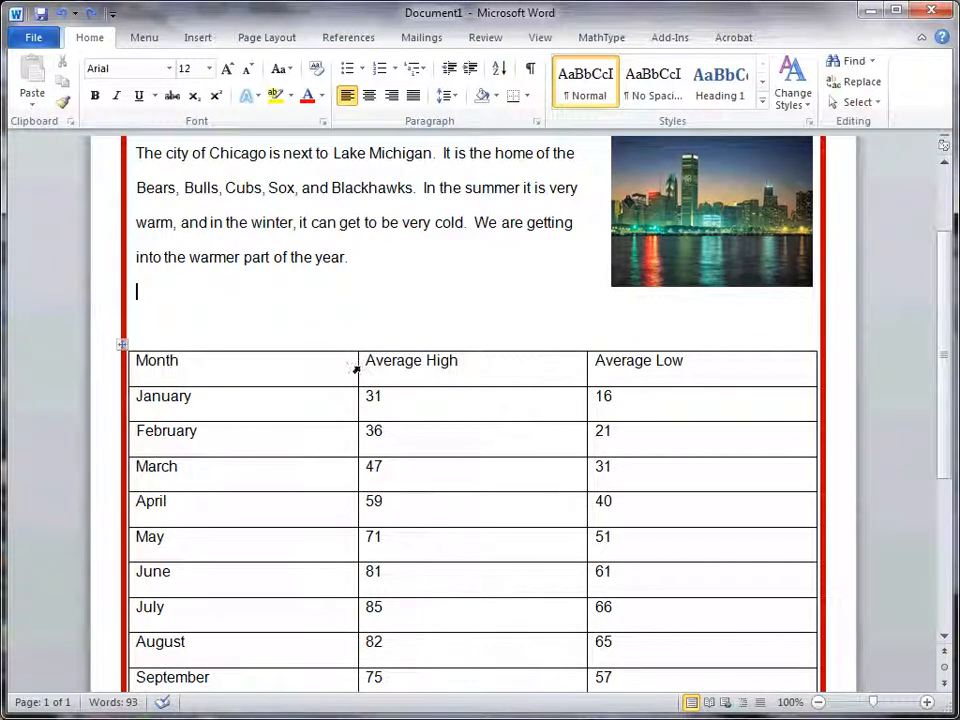
pyautogui.moveTo(358, 369); pyautogui.dragTo(245, 377)
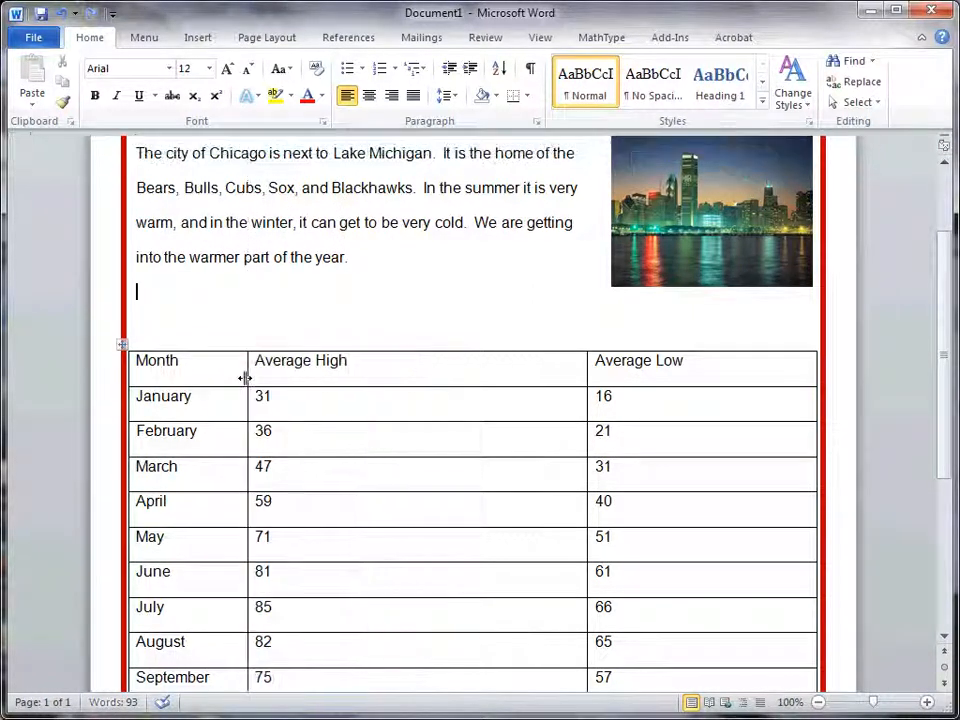
# Narrow the Average High and Average Low columns to about the same width as the Month column
pyautogui.moveTo(586, 367); pyautogui.dragTo(364, 369)
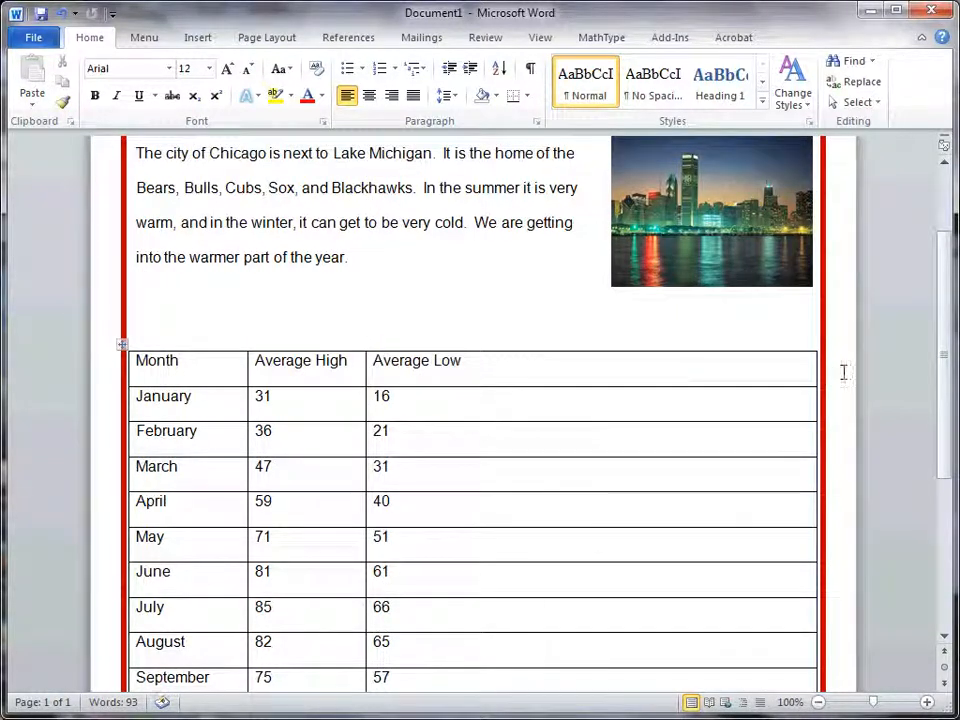
pyautogui.moveTo(810, 371); pyautogui.dragTo(813, 371)
pyautogui.press('alt')
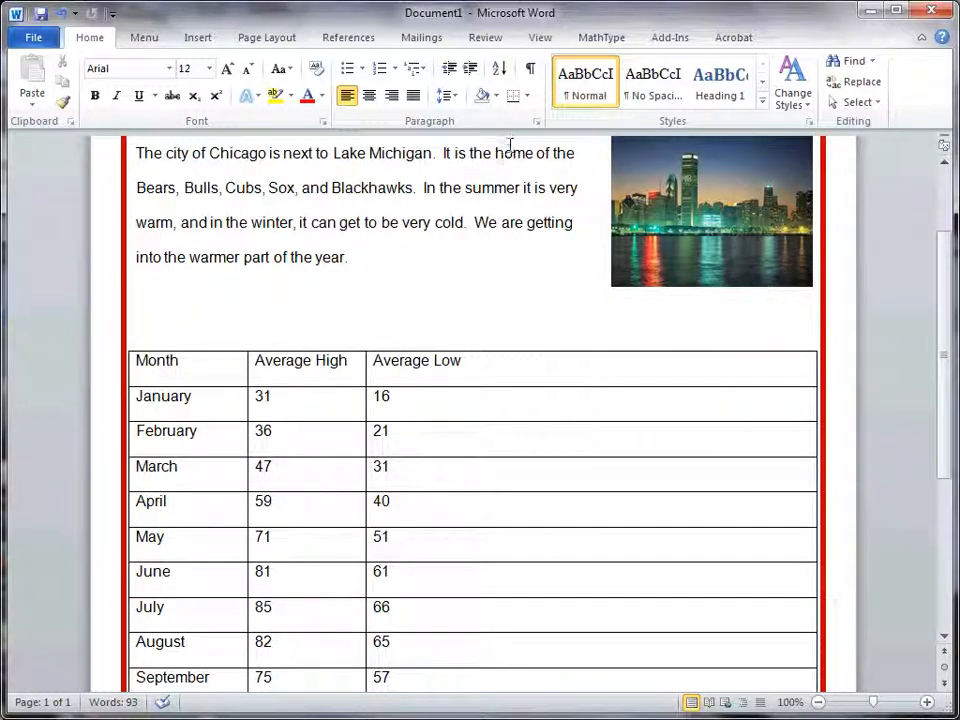
pyautogui.moveTo(813, 364); pyautogui.dragTo(484, 379)
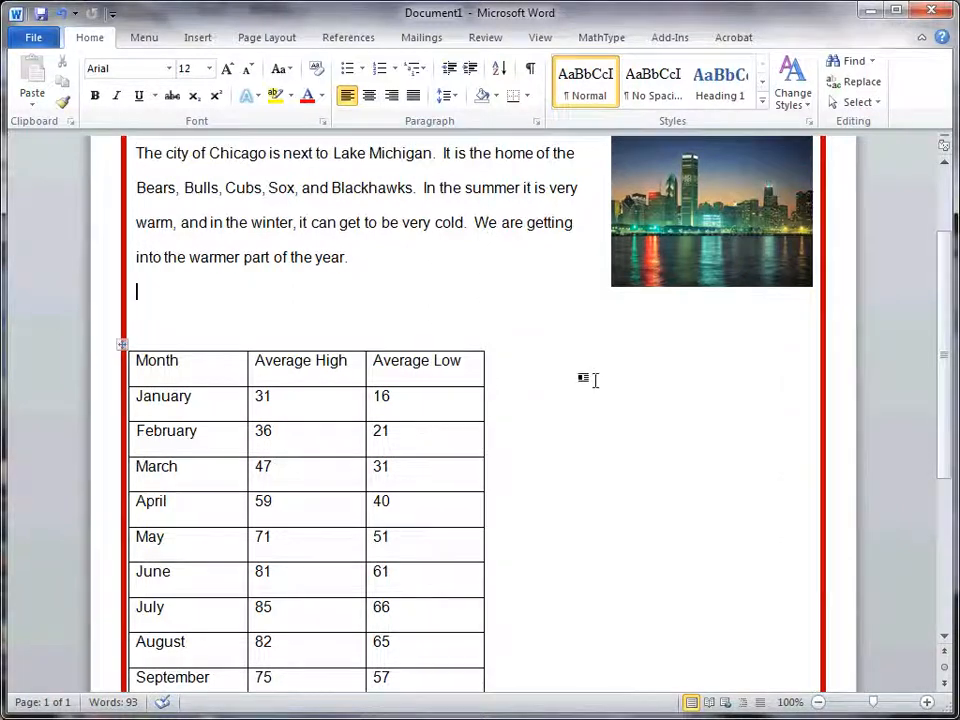
# Center the whole temperature table horizontally on the page
pyautogui.scroll(-2, 595, 379)
pyautogui.scroll(-3, 595, 379)
pyautogui.scroll(4, 595, 379)
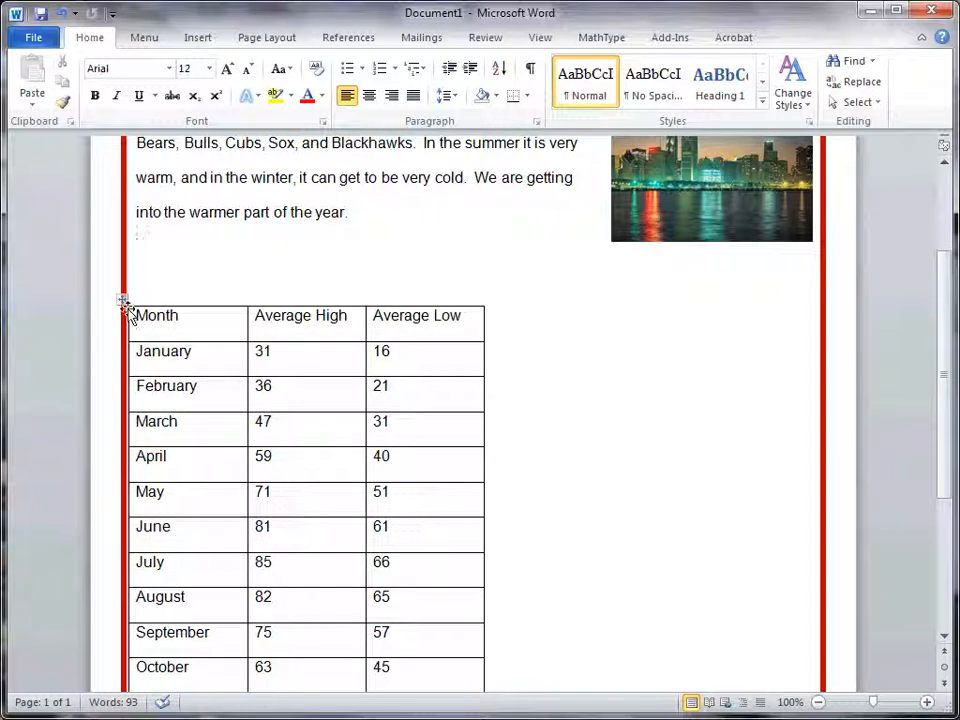
pyautogui.moveTo(124, 305); pyautogui.dragTo(122, 298)
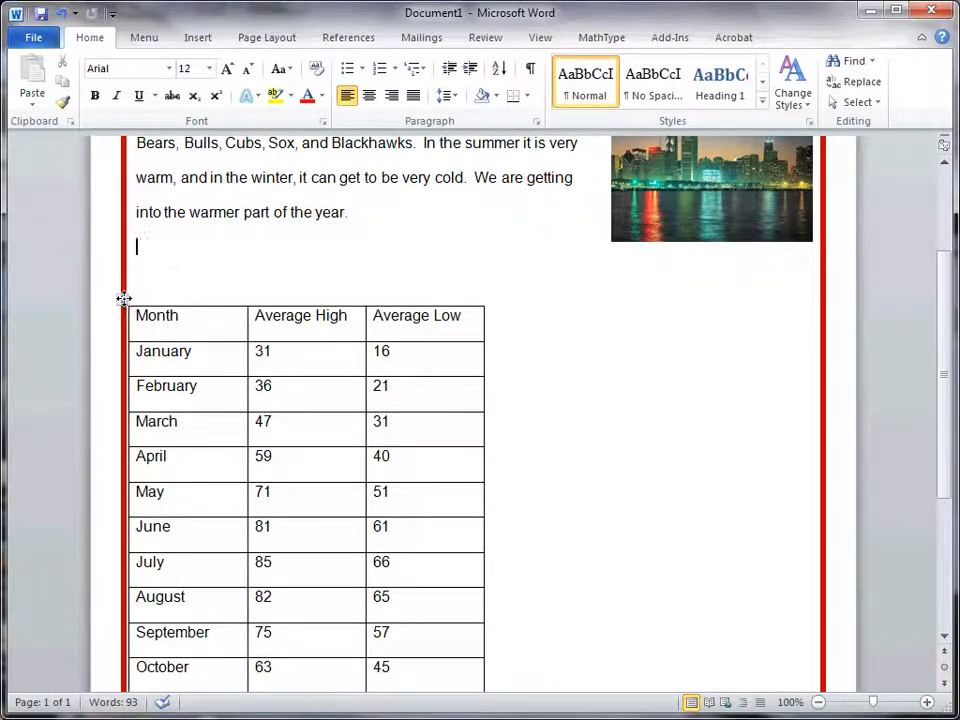
pyautogui.click(123, 298)
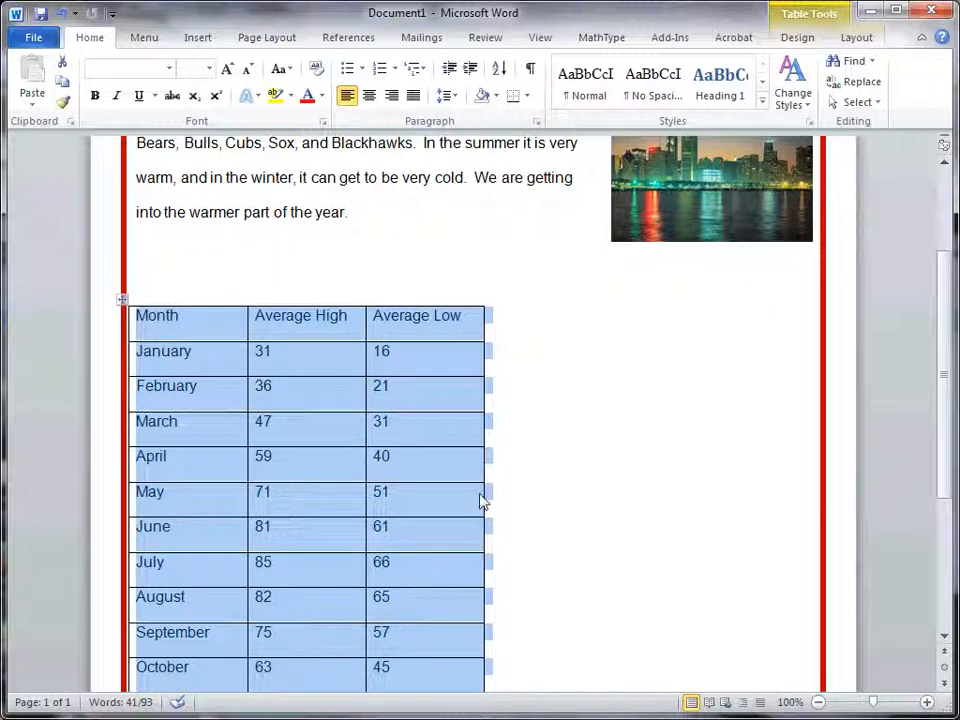
pyautogui.click(369, 95)
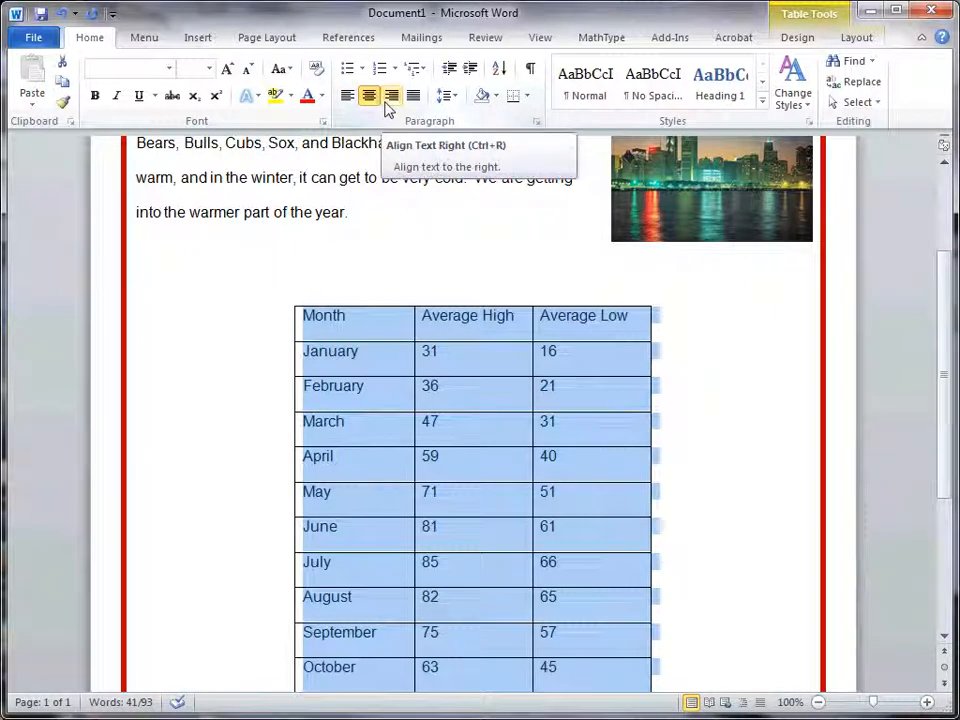
# Set the entire table's text to font size 11 with 1.0 line spacing
pyautogui.click(209, 68)
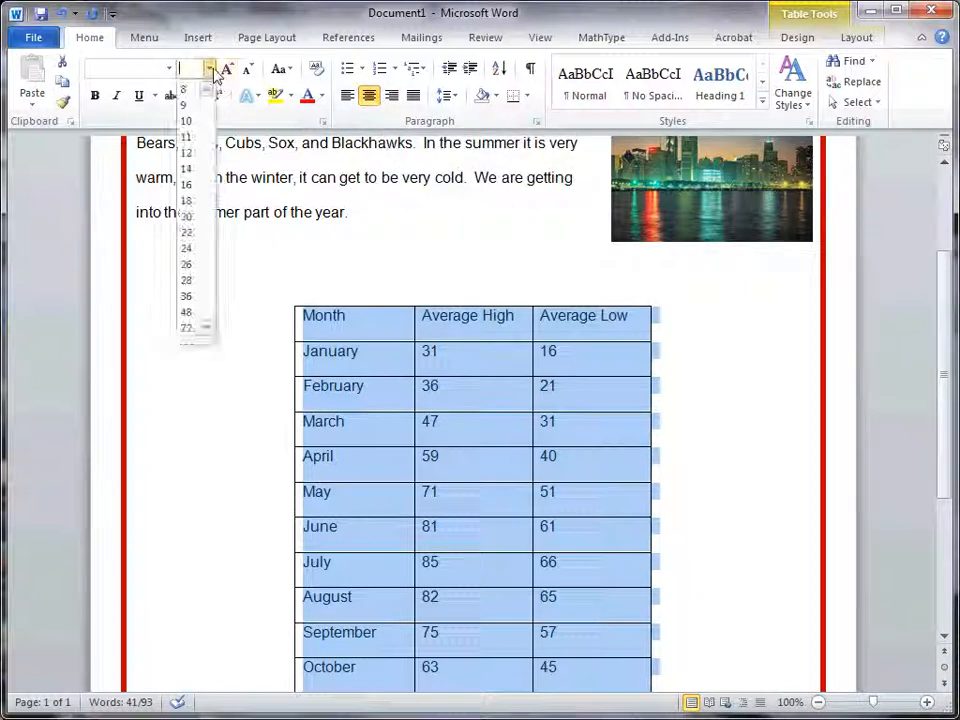
pyautogui.click(188, 138)
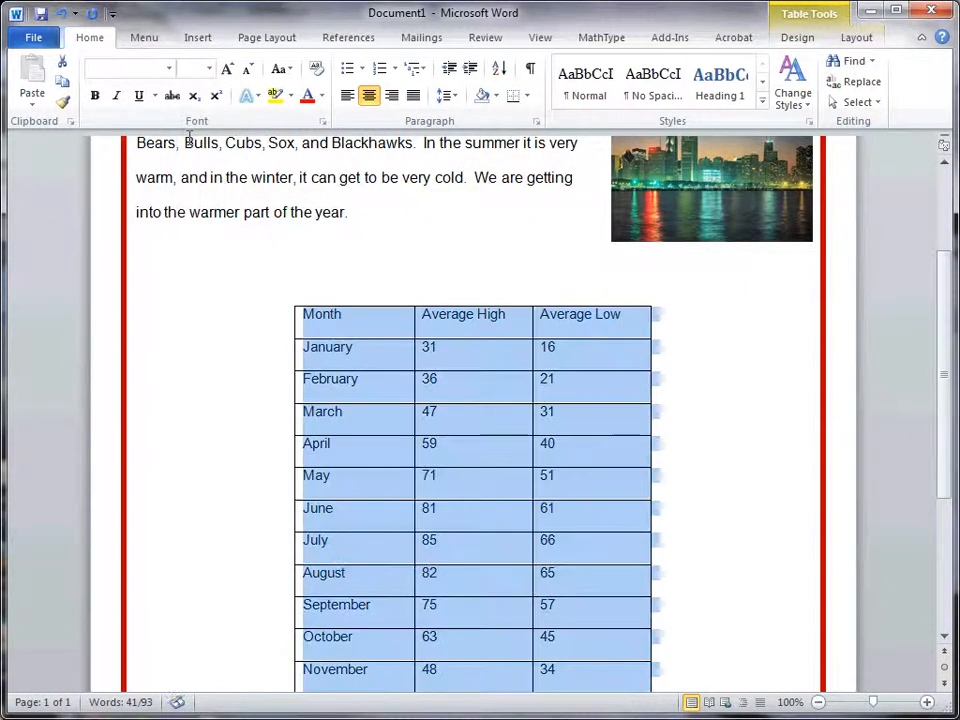
pyautogui.click(454, 96)
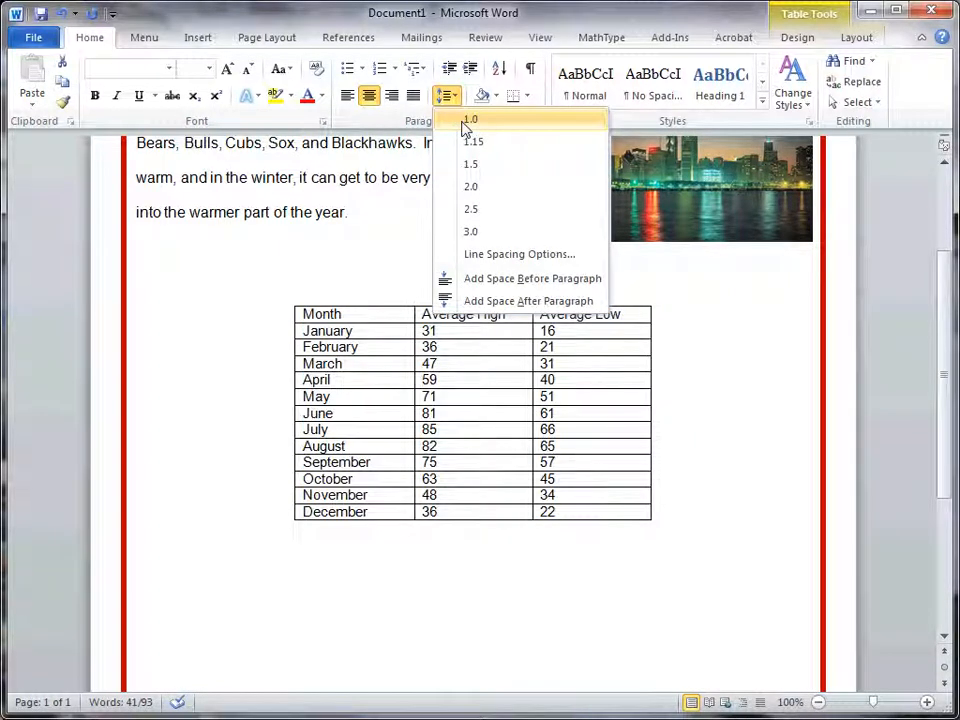
pyautogui.click(466, 122)
pyautogui.click(446, 497)
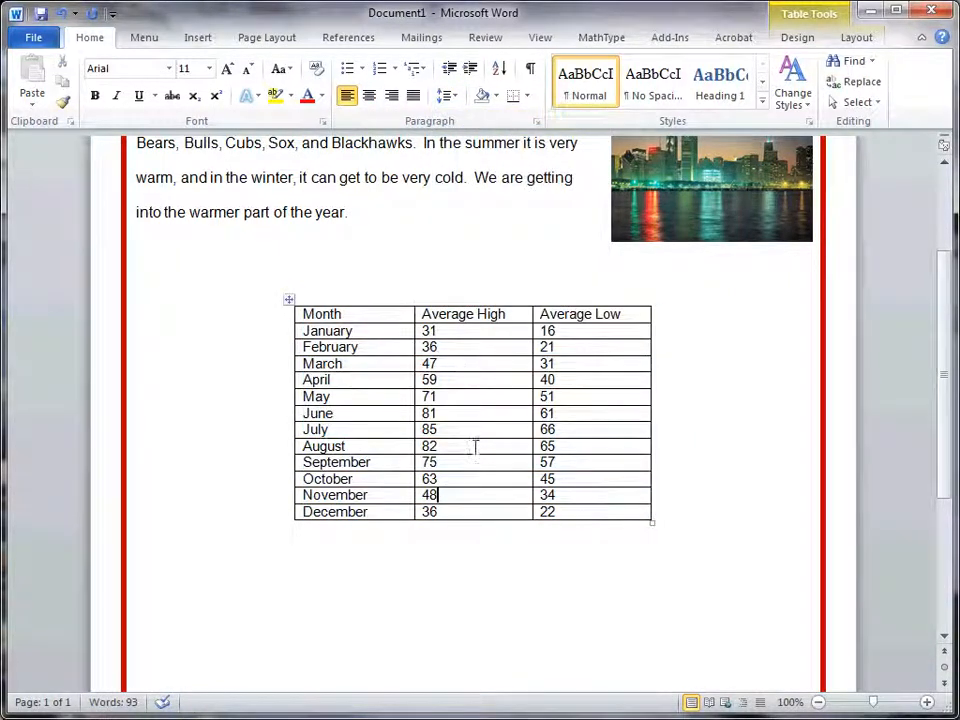
# Center the text in the Average High and Average Low columns, including their headings
pyautogui.moveTo(423, 314); pyautogui.dragTo(587, 510)
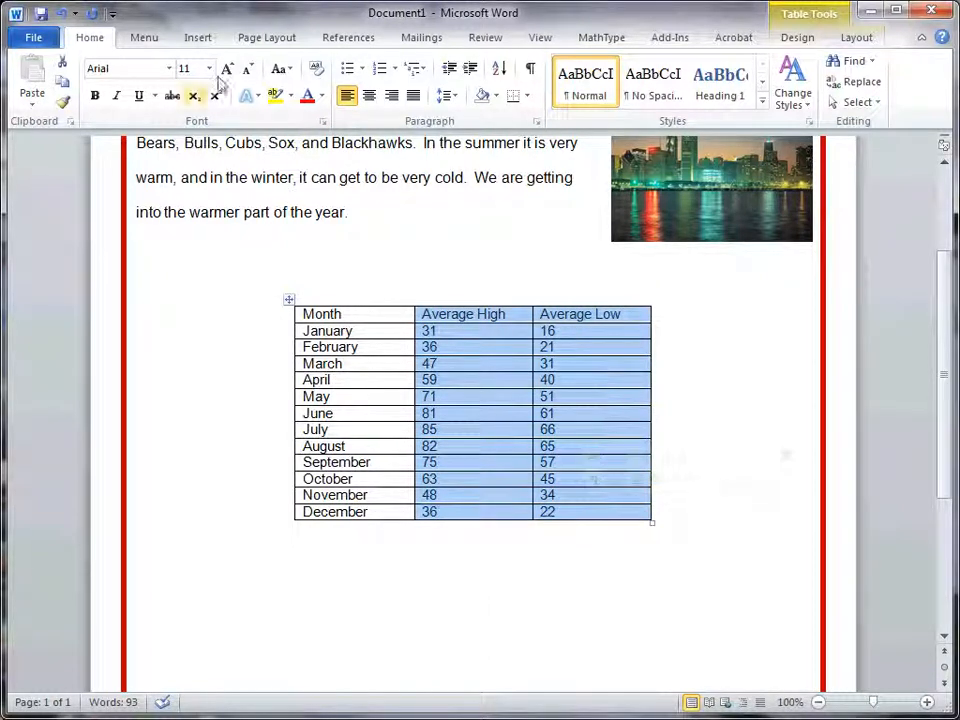
pyautogui.click(369, 95)
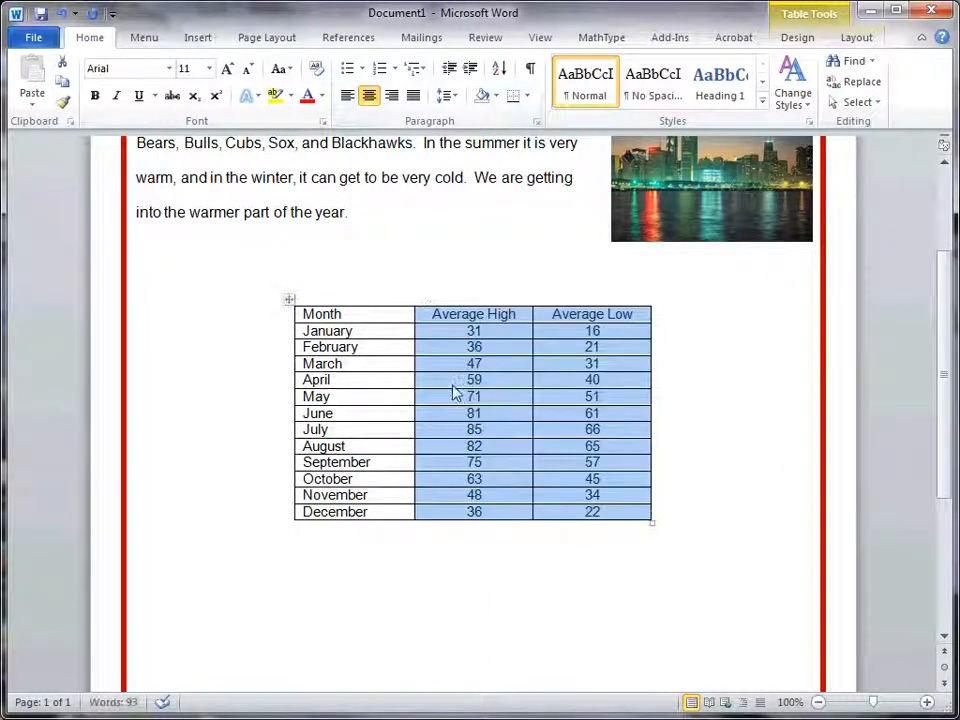
pyautogui.click(466, 380)
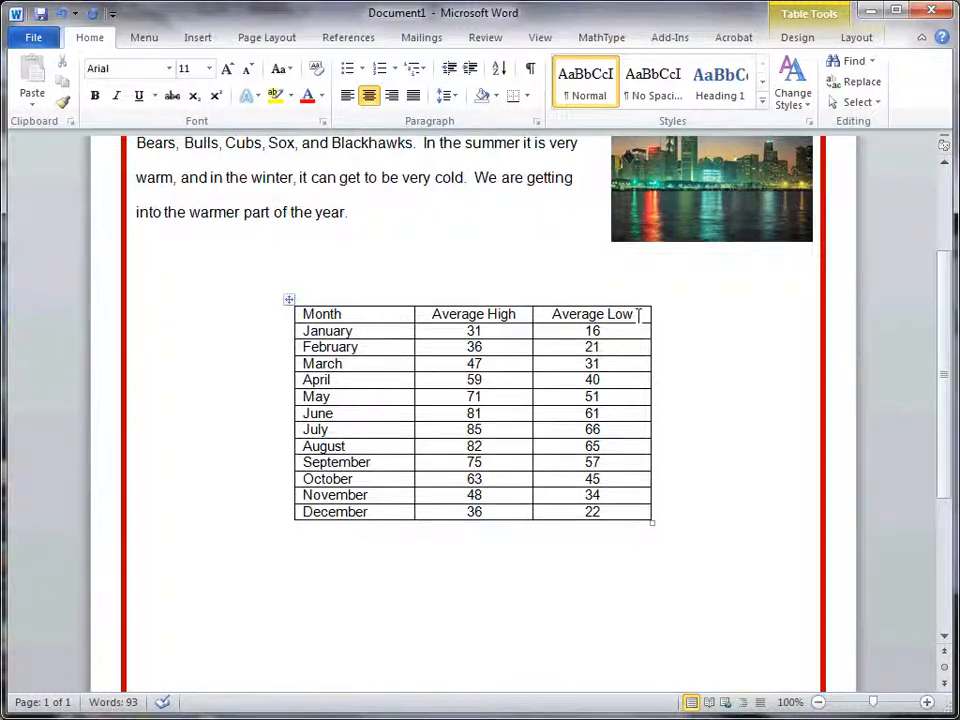
# Make the table's header row bold and shade it light gray
pyautogui.scroll(3, 450, 290)
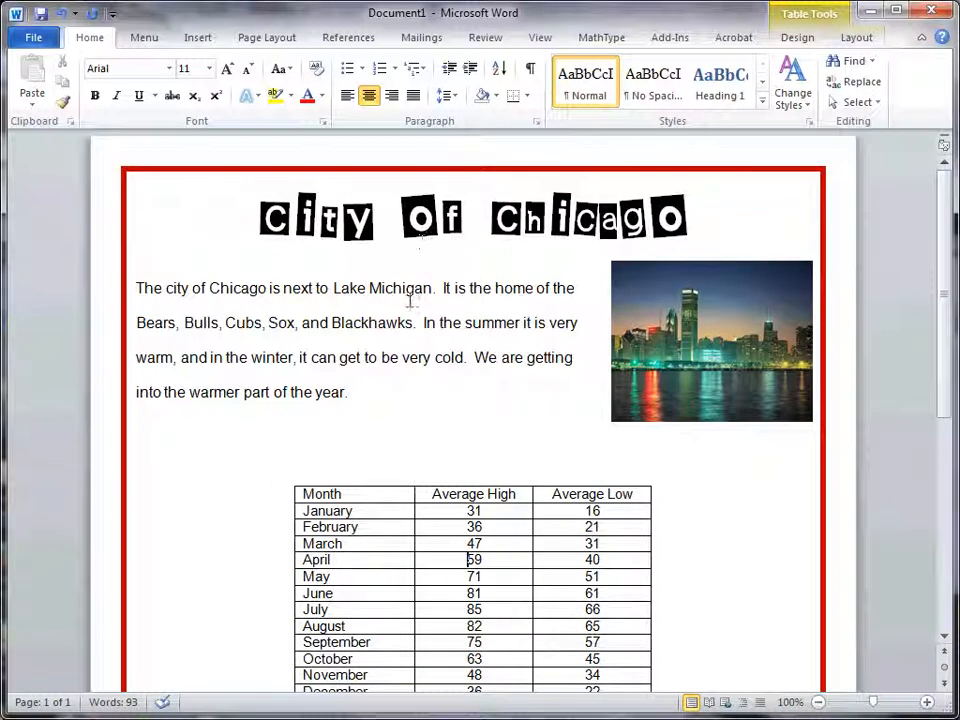
pyautogui.scroll(-3, 504, 318)
pyautogui.moveTo(643, 316); pyautogui.dragTo(305, 317)
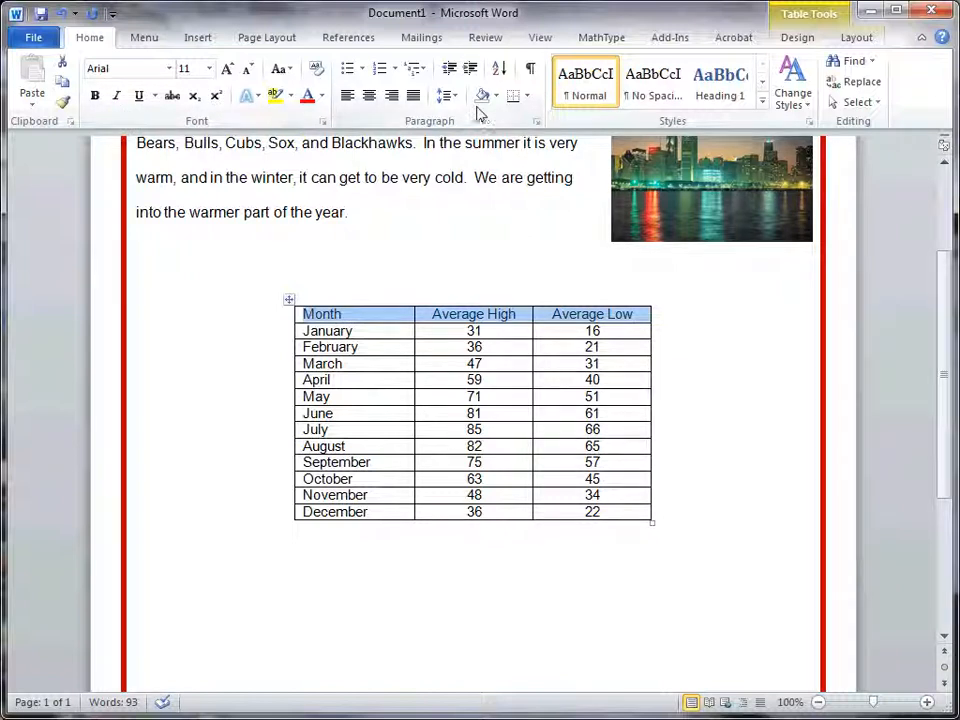
pyautogui.click(95, 96)
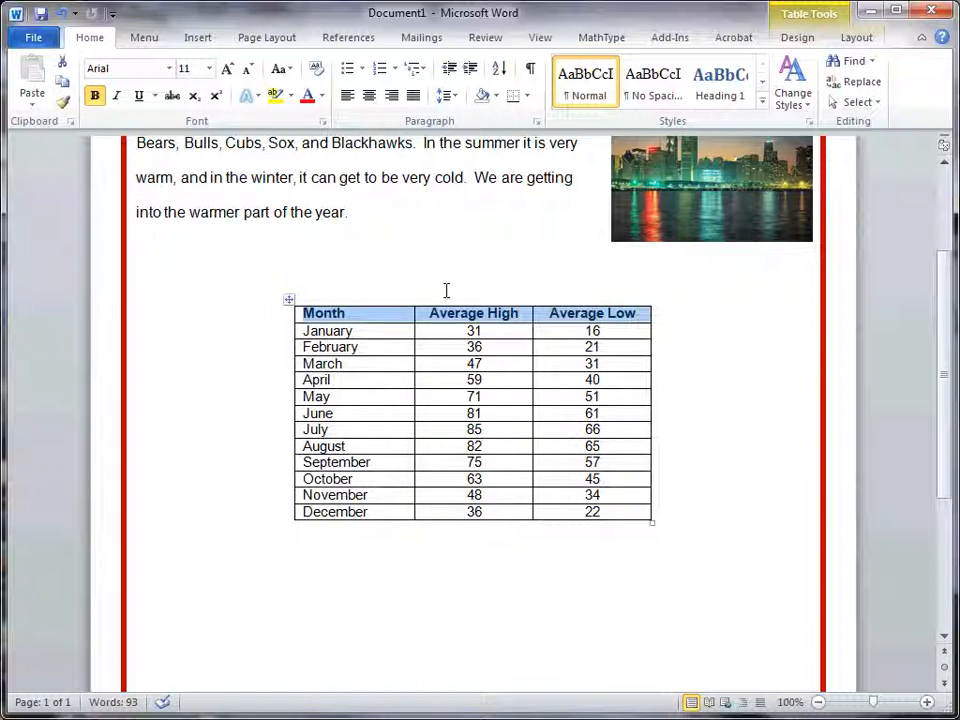
pyautogui.click(496, 96)
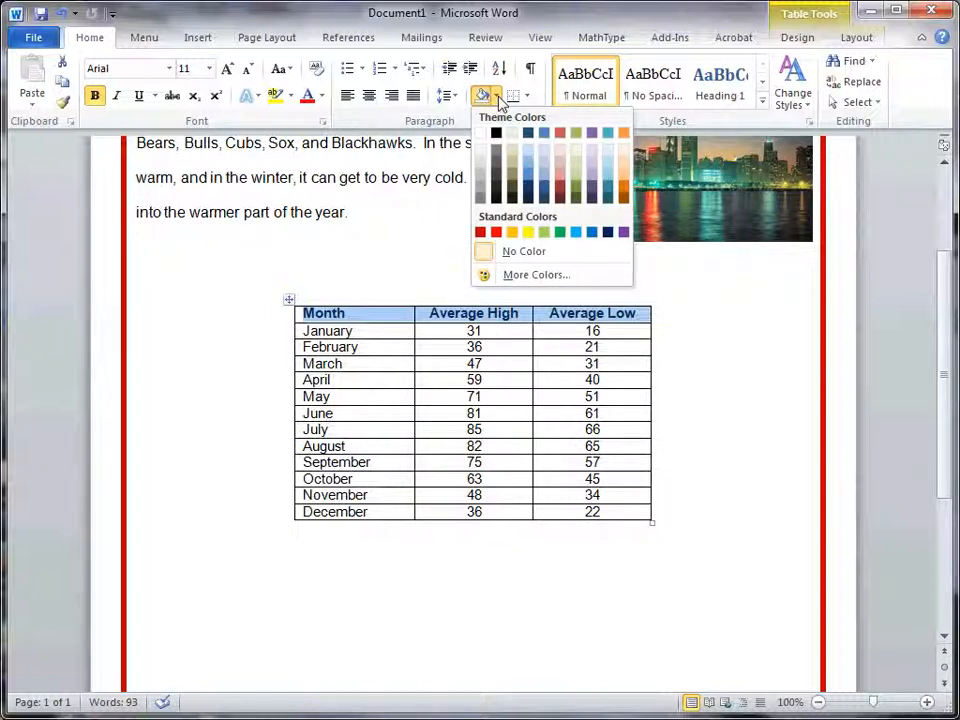
pyautogui.click(483, 163)
pyautogui.click(505, 348)
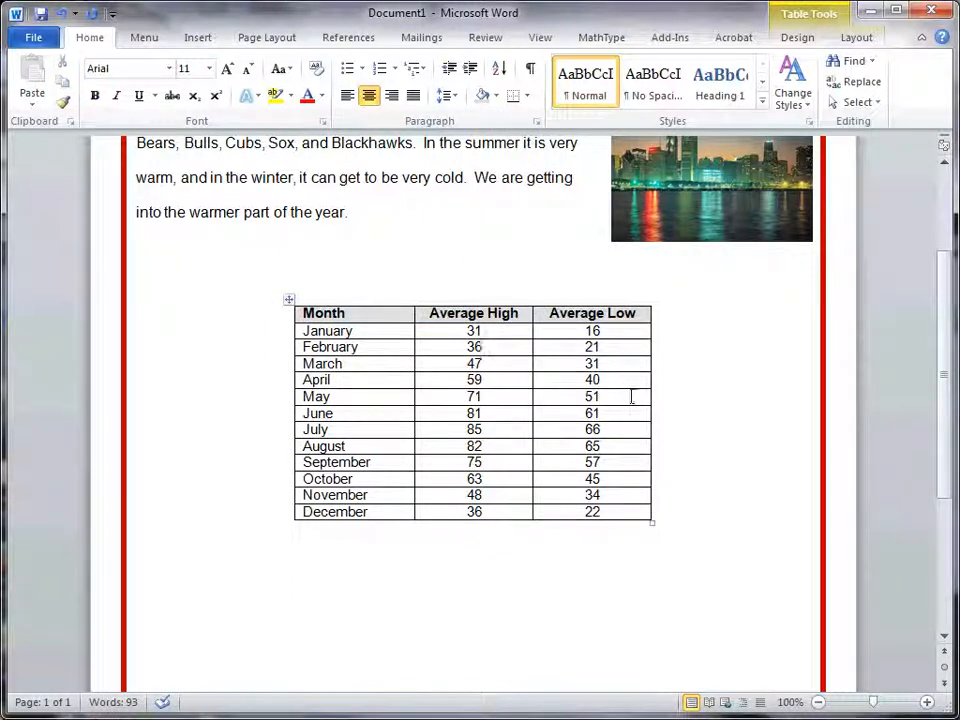
# Try the light gray shading on February's Average High cell and undo it
pyautogui.click(482, 97)
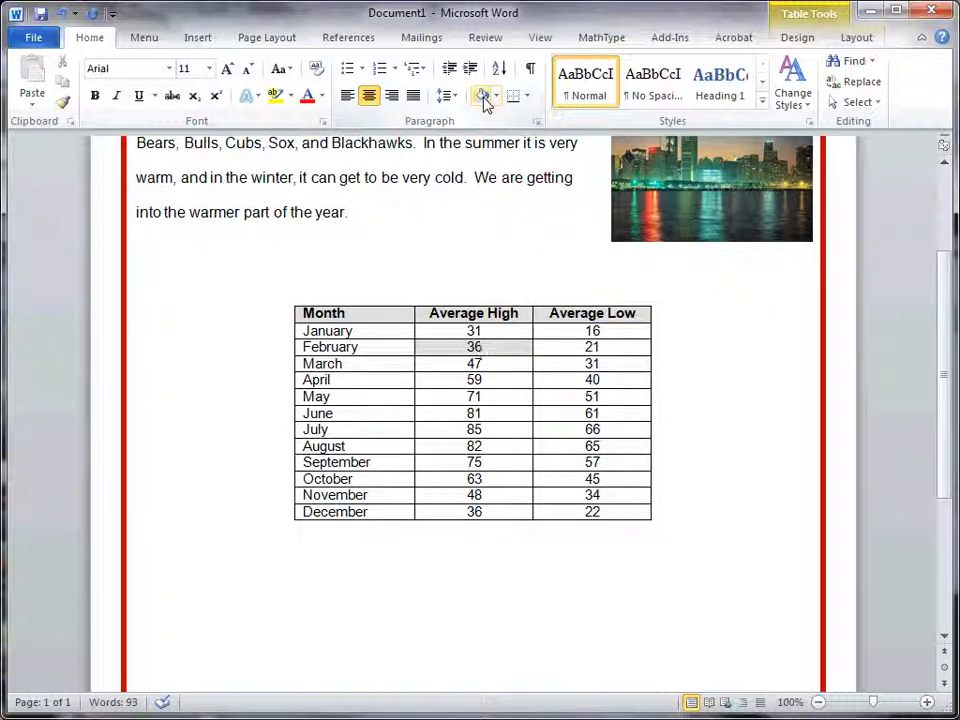
pyautogui.click(61, 13)
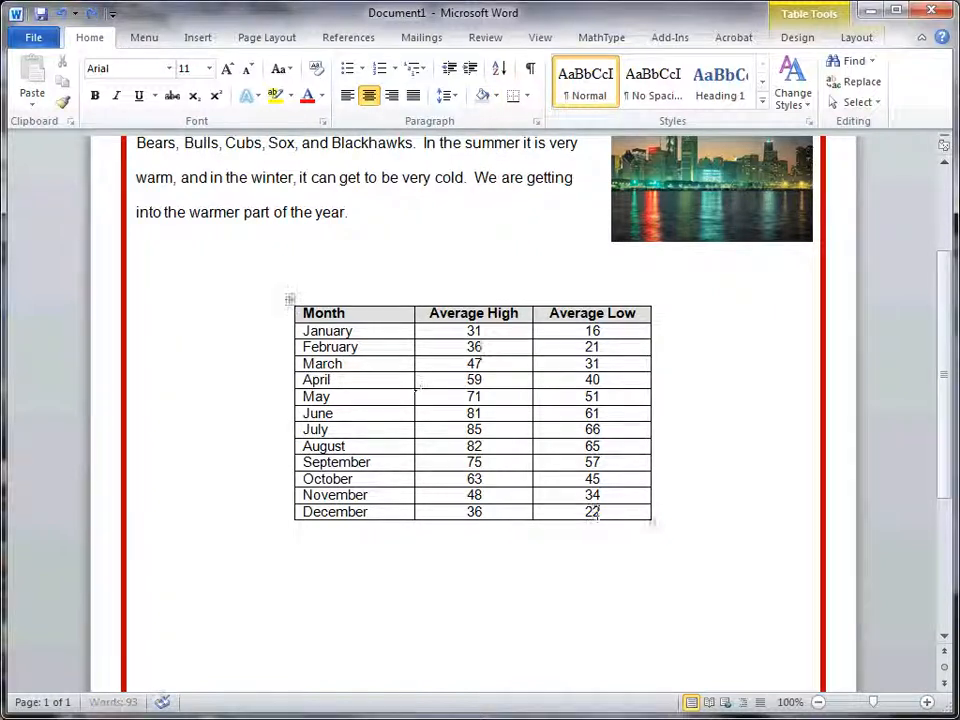
pyautogui.moveTo(612, 480); pyautogui.dragTo(375, 394)
pyautogui.click(509, 427)
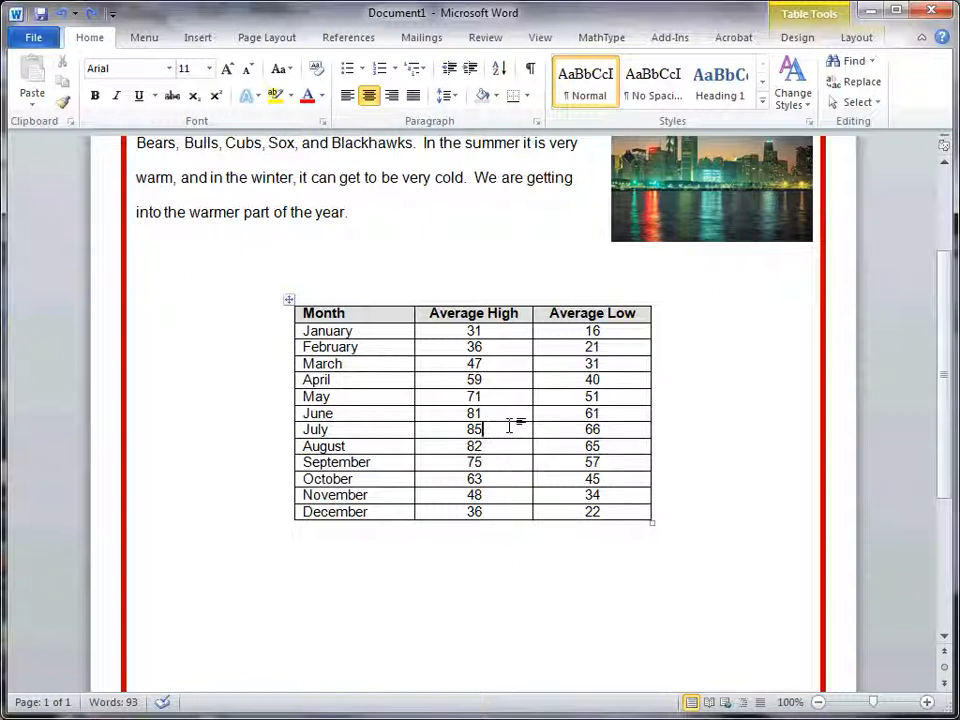
pyautogui.scroll(4, 510, 424)
pyautogui.scroll(-5, 510, 424)
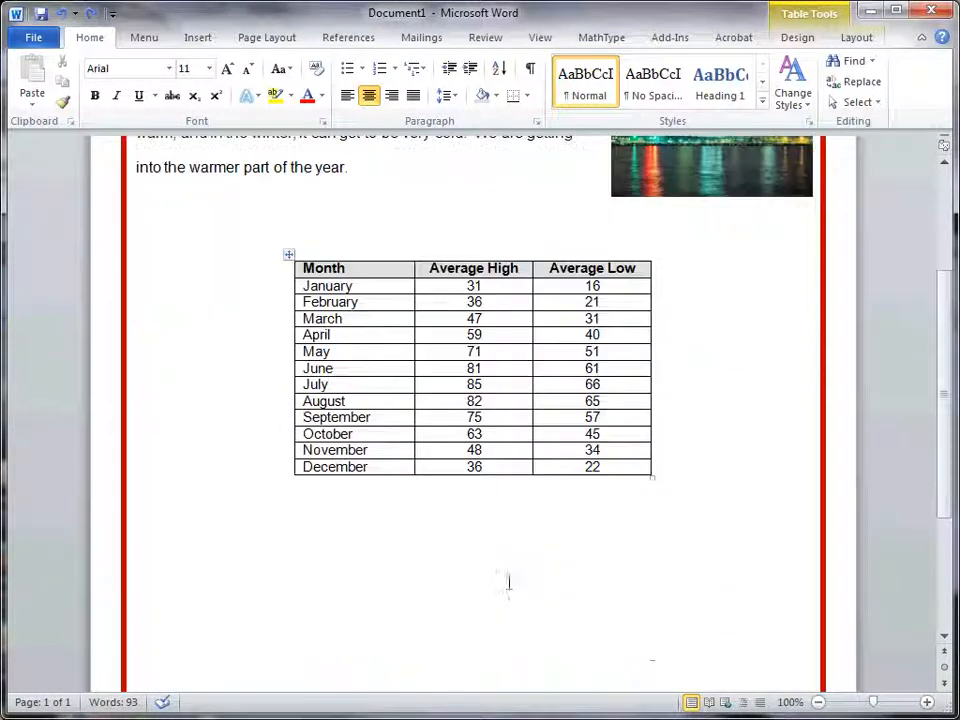
pyautogui.scroll(-4, 621, 525)
pyautogui.scroll(7, 621, 527)
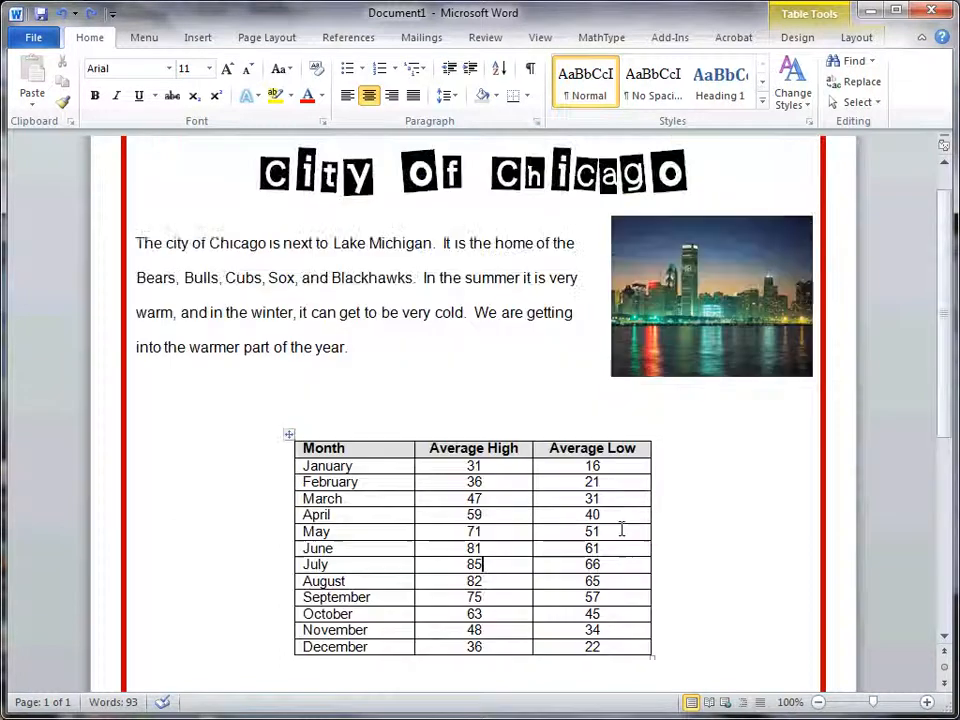
pyautogui.scroll(2, 621, 529)
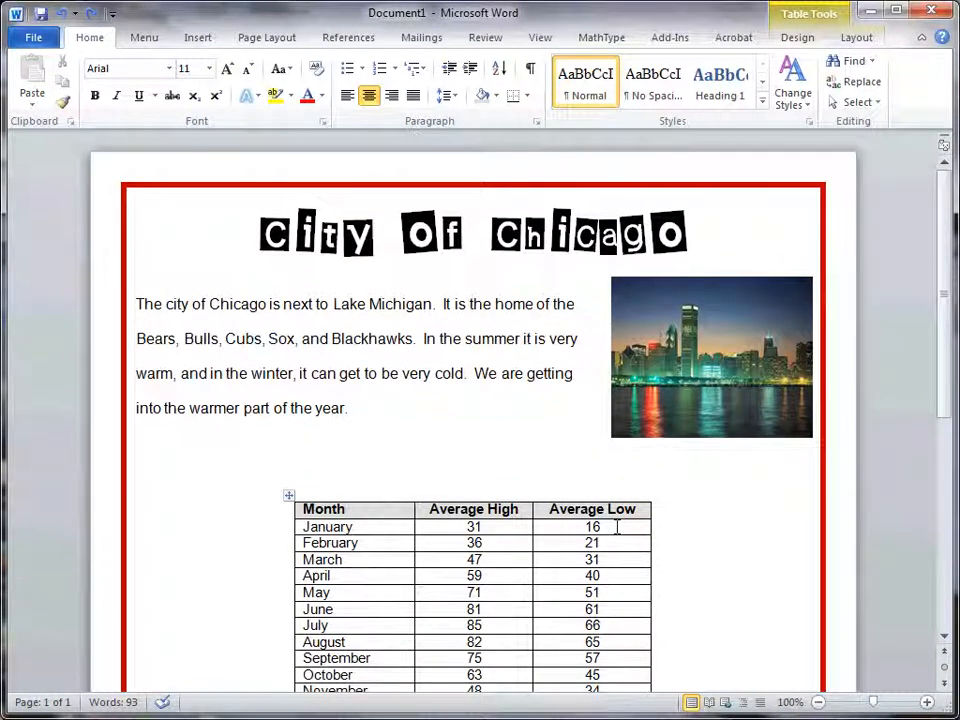
pyautogui.click(29, 36)
pyautogui.click(75, 44)
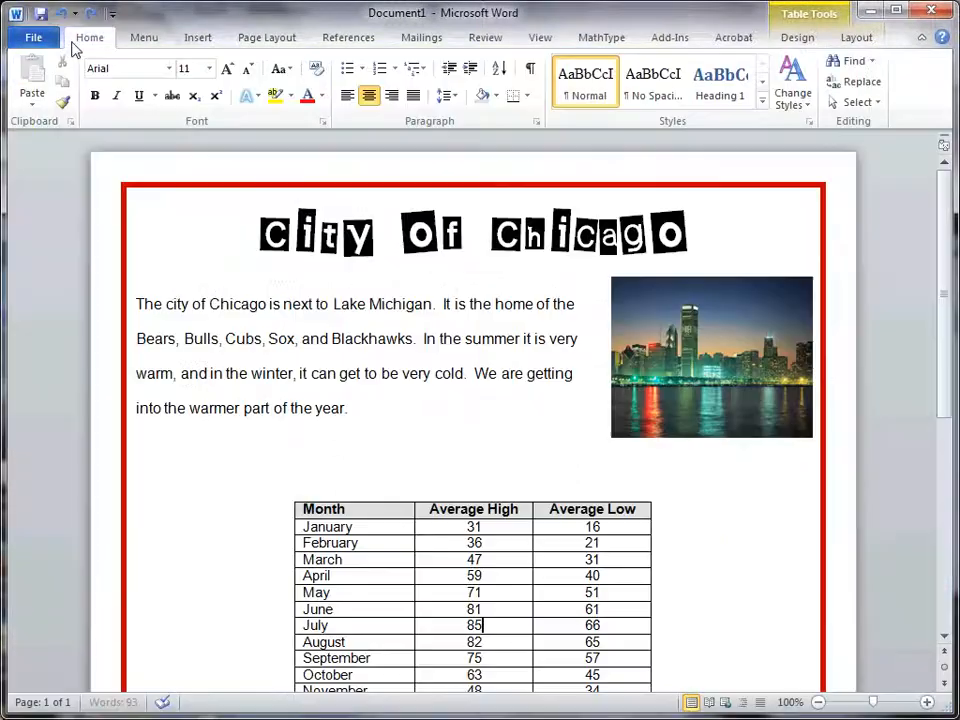
# Start saving the document as City of Chicago.docx in the Documents library, keeping the Word Document (*.docx) file type
pyautogui.click(41, 15)
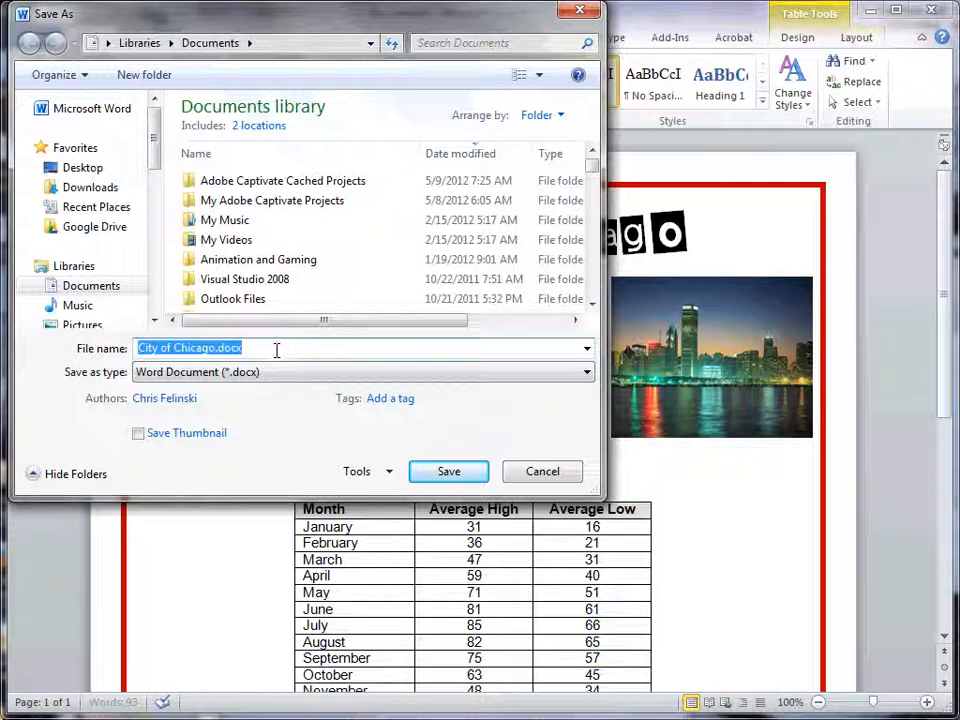
pyautogui.click(446, 383)
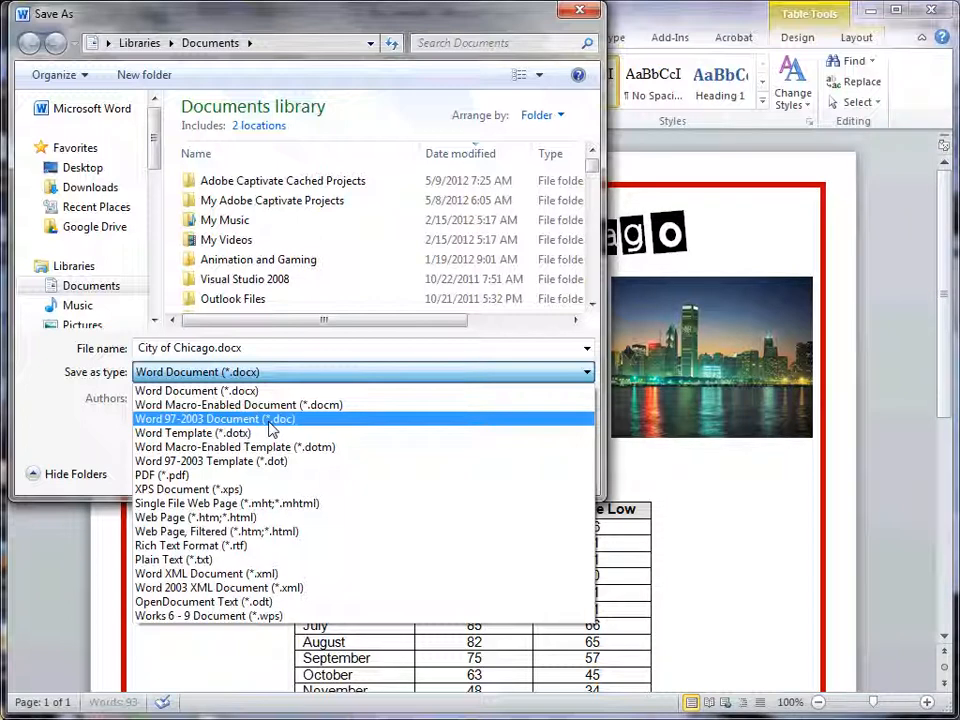
pyautogui.click(321, 345)
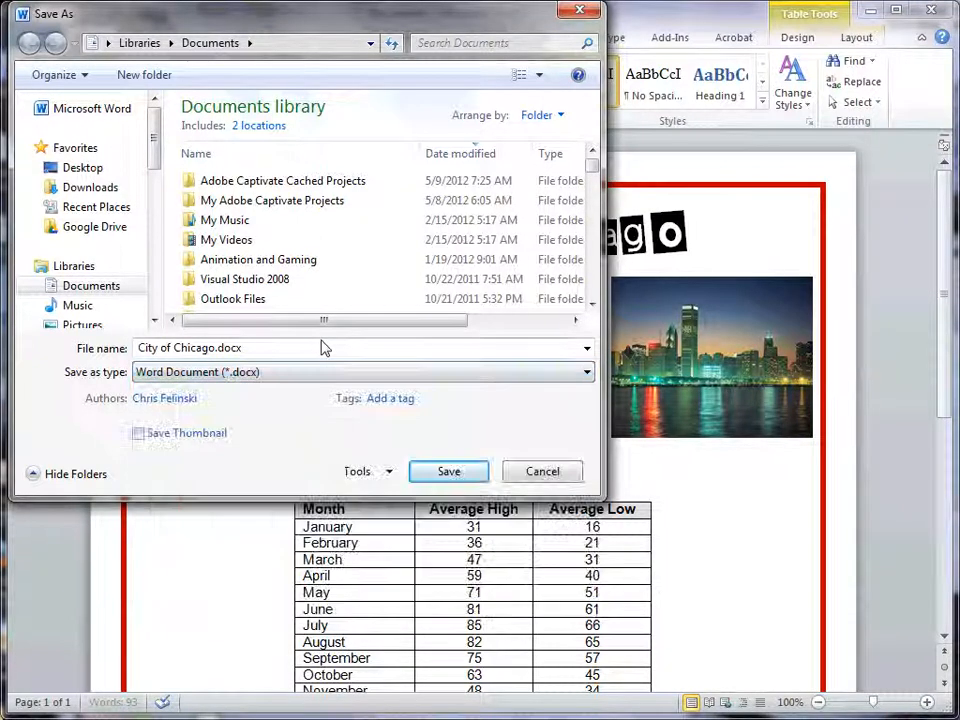